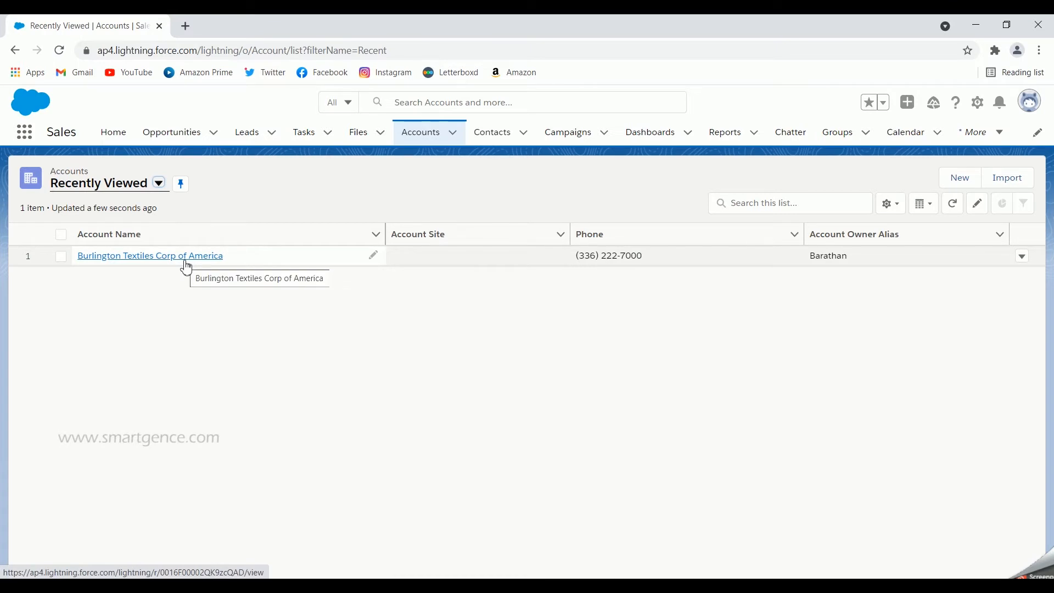
Open the Burlington Textiles Corp of America account and review the fields on its Details page.
left_click(186, 267)
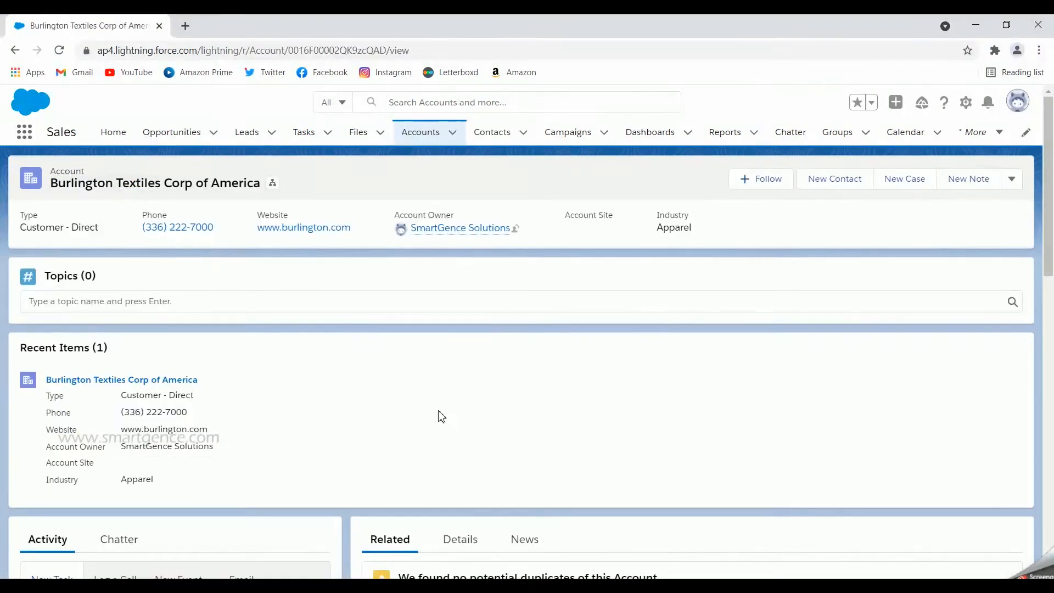
scroll(493, 481, "down", 1)
left_click(466, 471)
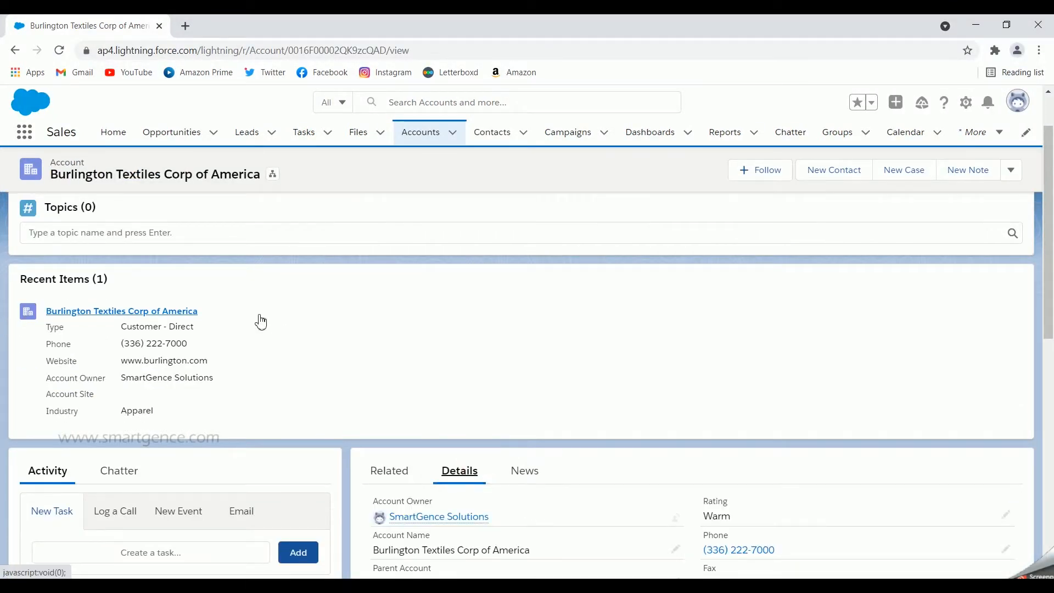
scroll(259, 320, "up", 2)
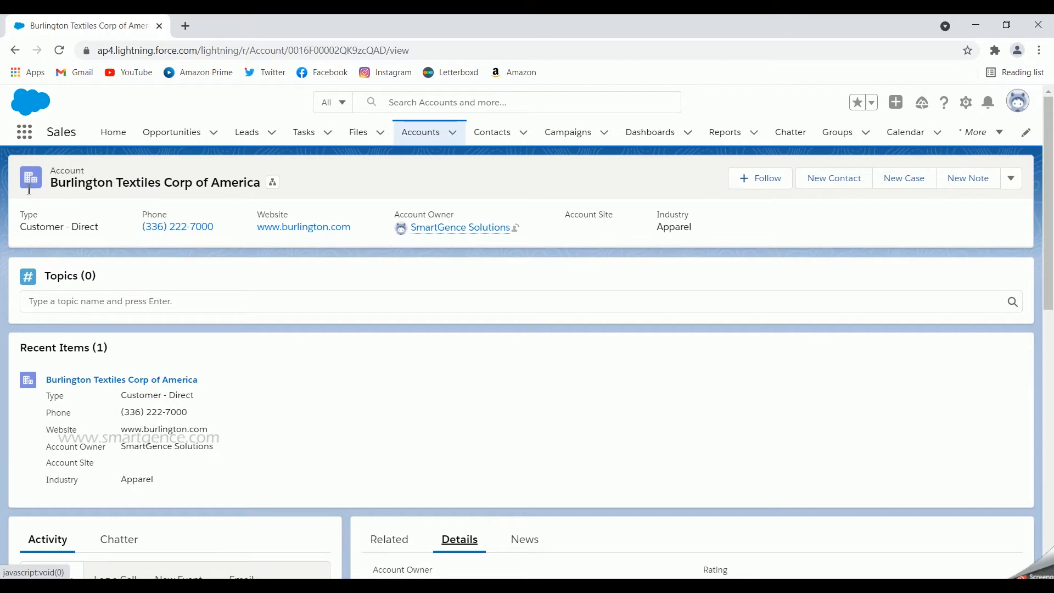
scroll(566, 412, "down", 6)
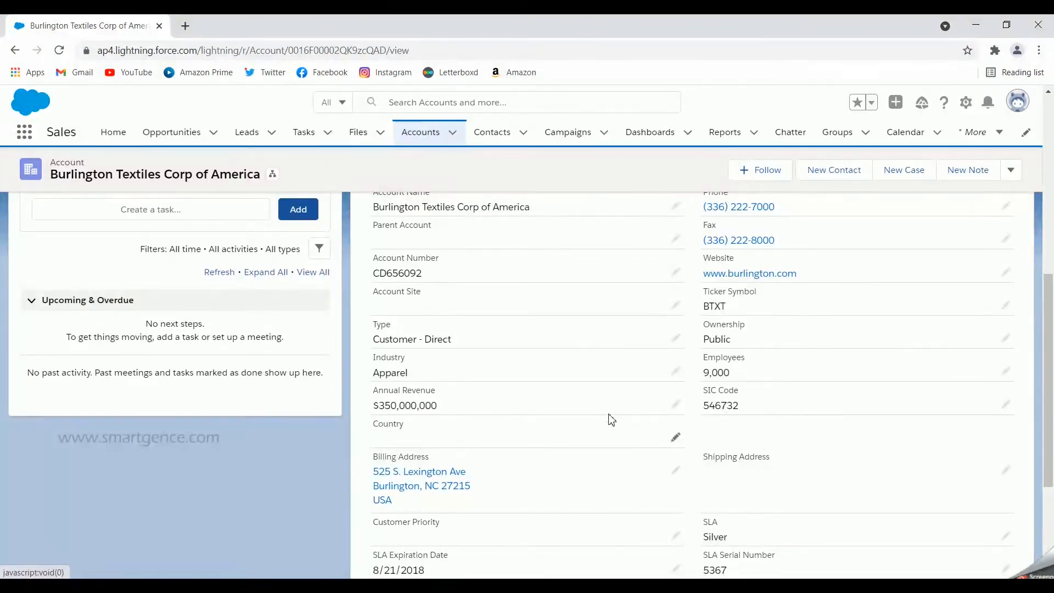
scroll(611, 419, "up", 6)
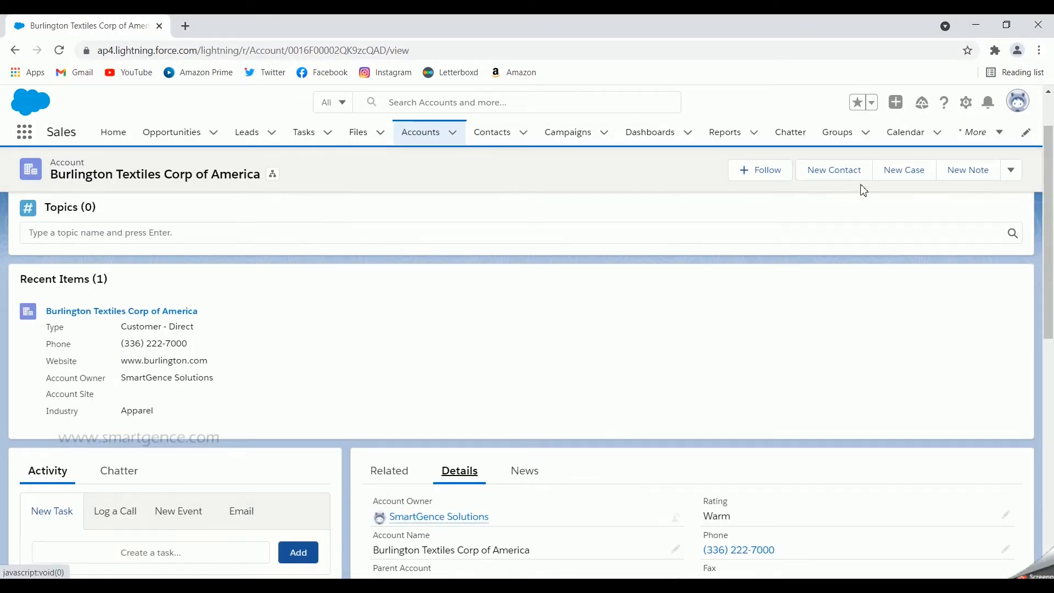
Open the page layouts of the Account object in Setup's Object Manager.
left_click(969, 104)
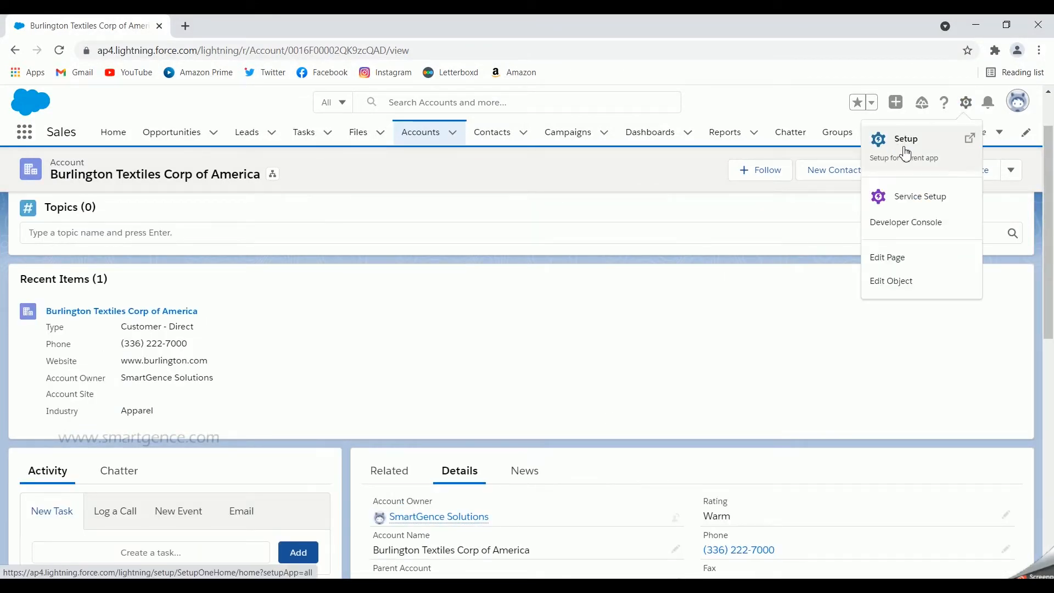
left_click(907, 145)
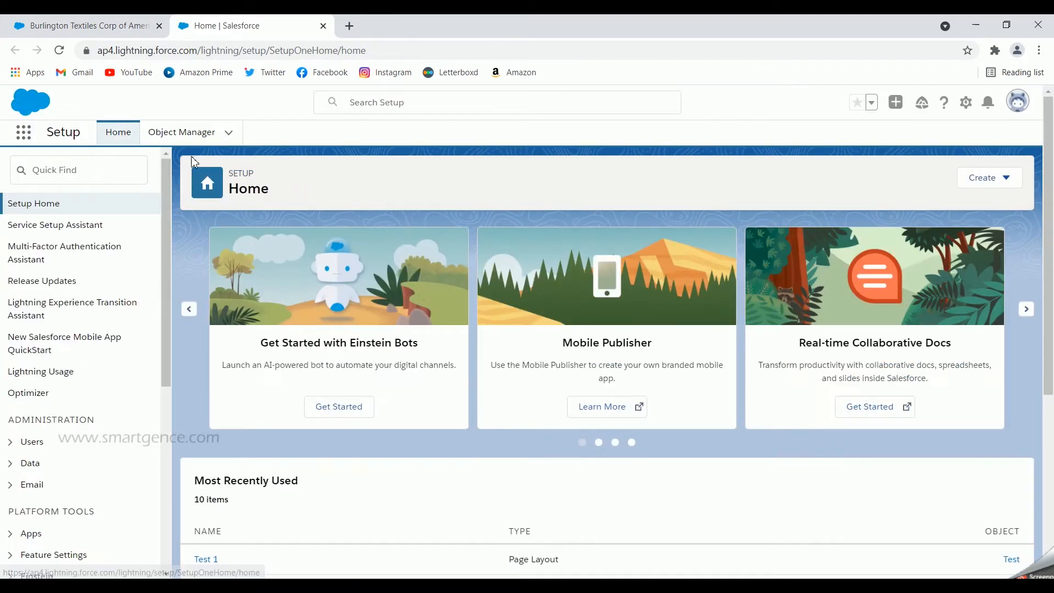
left_click(175, 135)
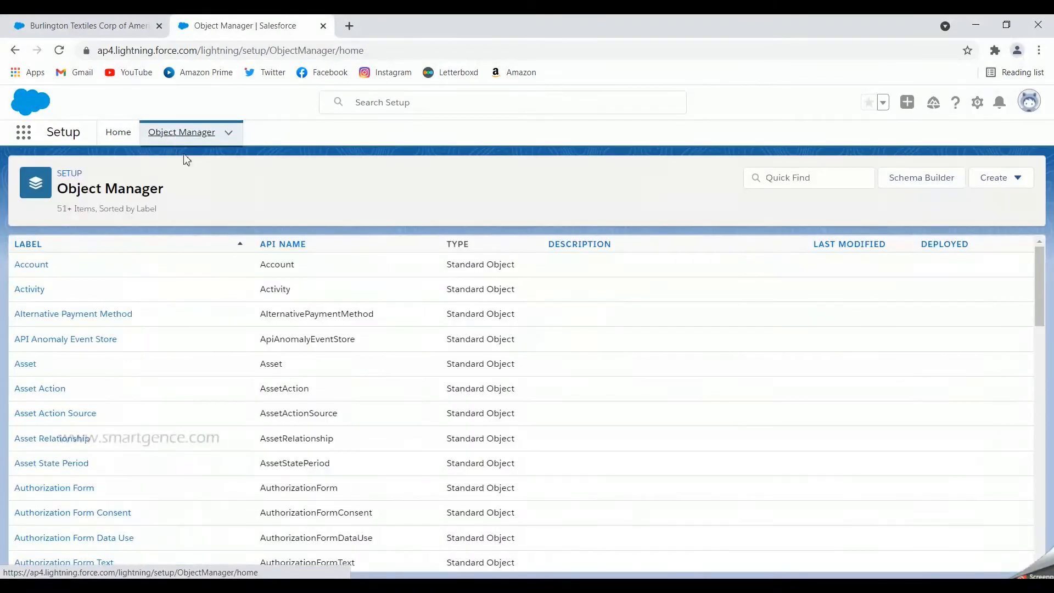
left_click(31, 265)
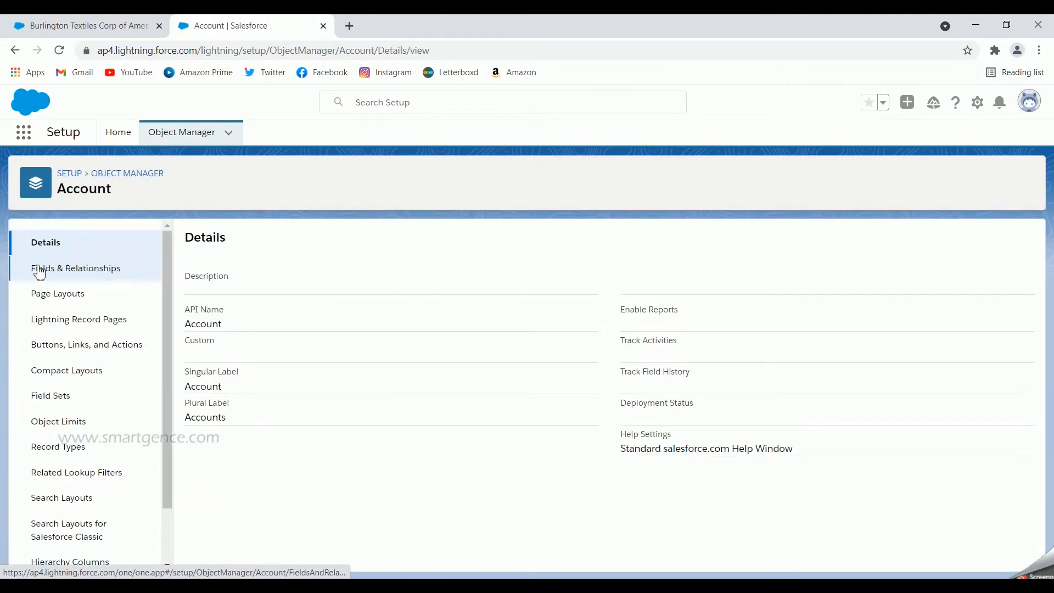
left_click(101, 293)
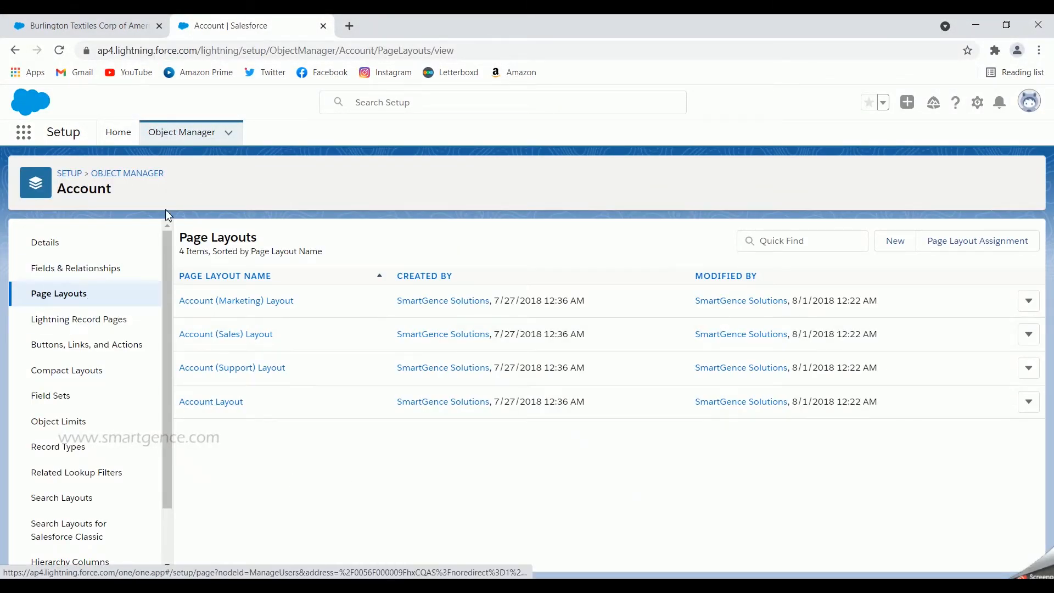
Create a new Account page layout named "Admin Account Layout" without cloning an existing layout.
left_click(897, 247)
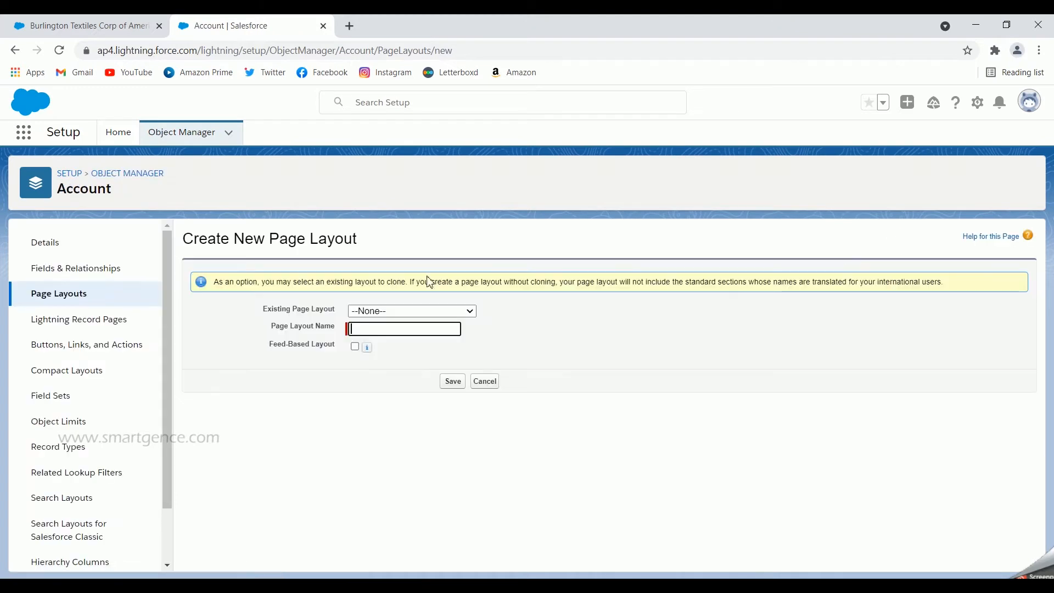
left_click(416, 315)
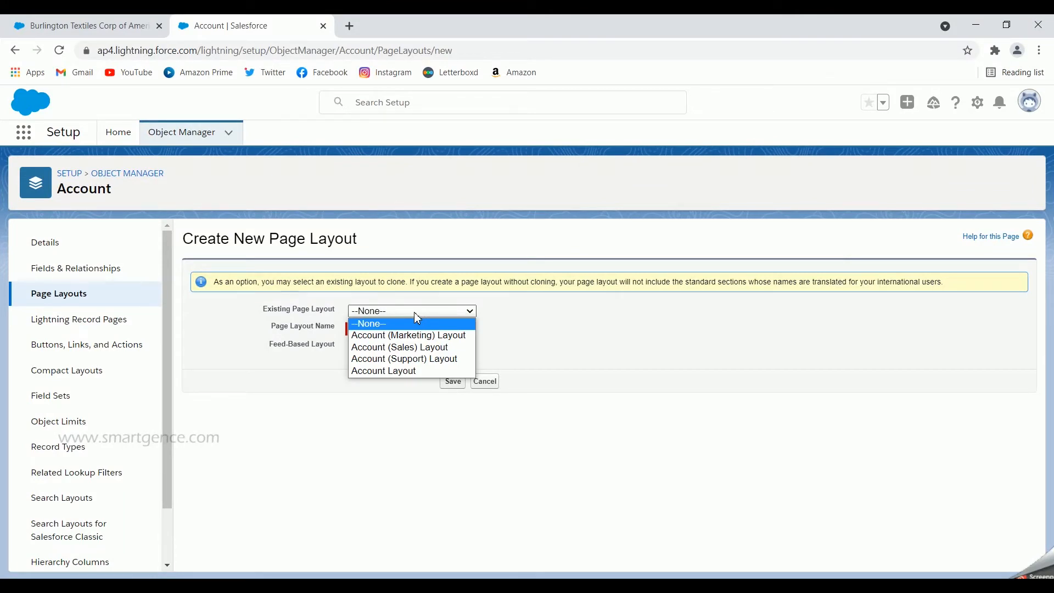
left_click(581, 319)
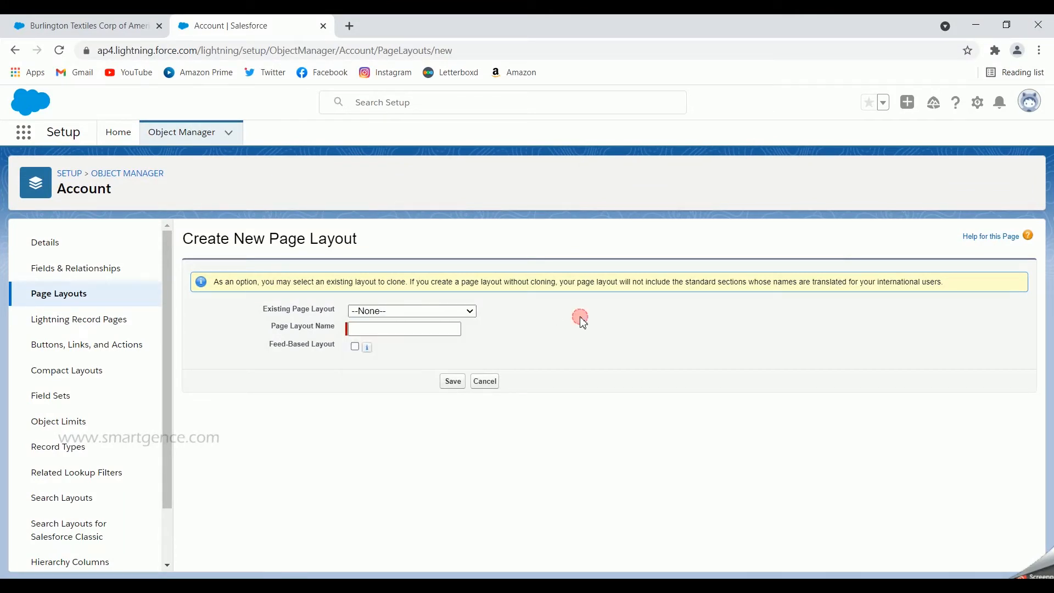
left_click(437, 329)
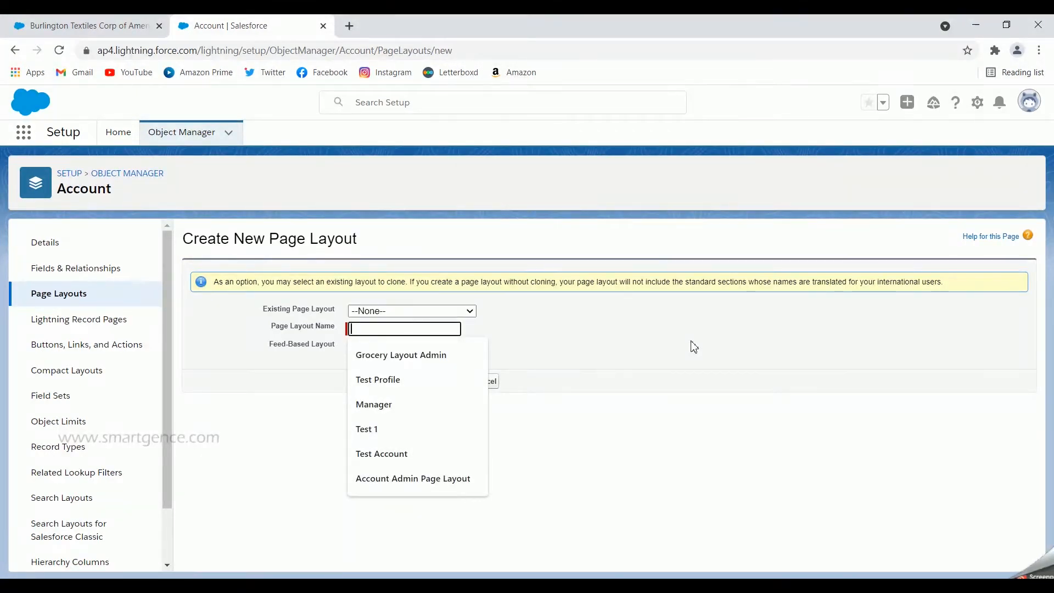
type("Admin Account Layout")
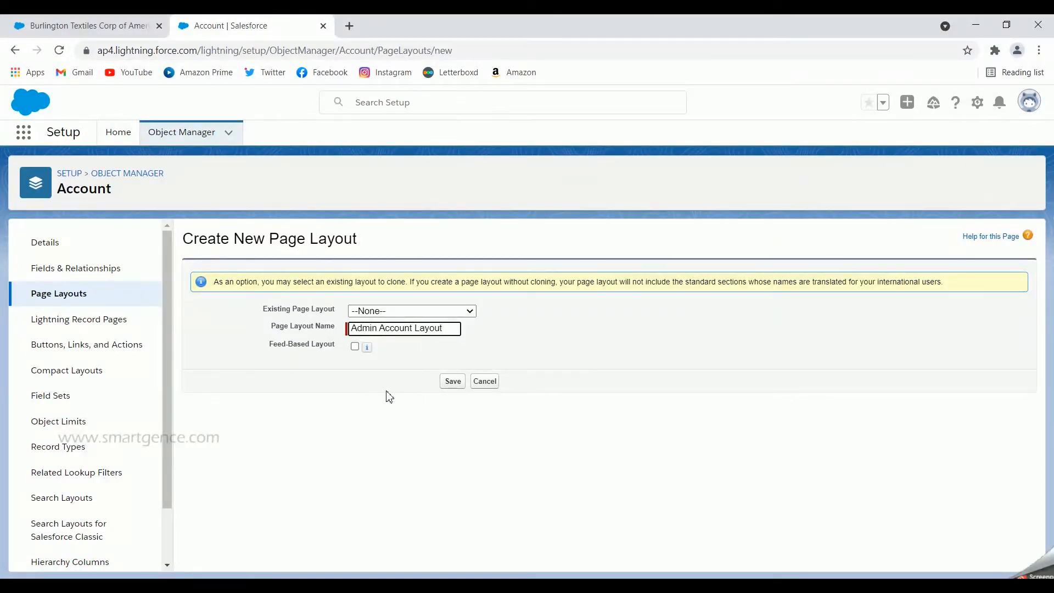
left_click(452, 384)
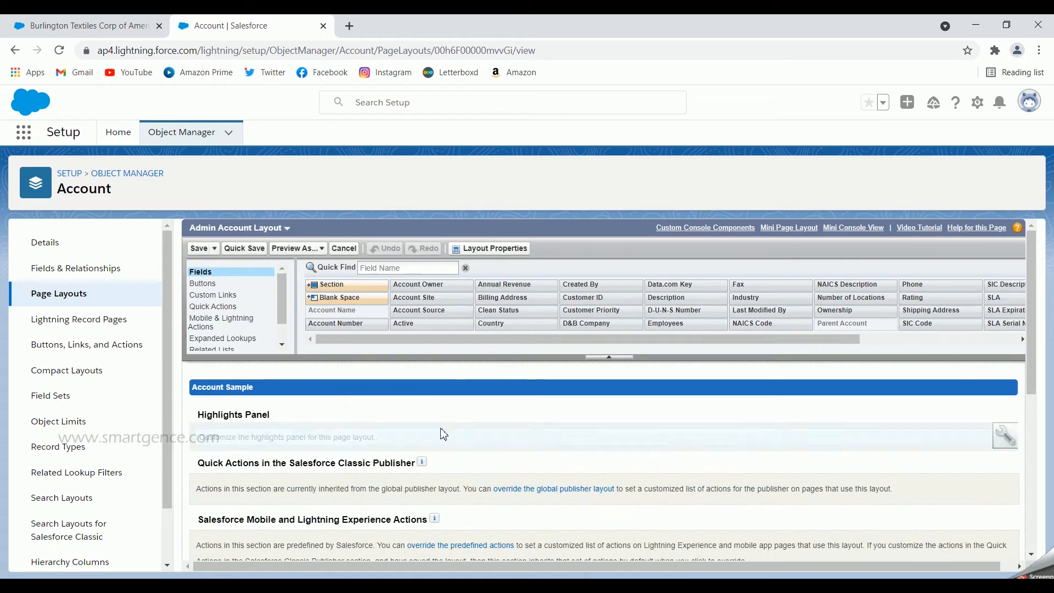
Add Account Number and Active to the Fields section's second column and insert a blank space between the fields in both columns.
scroll(565, 463, "down", 3)
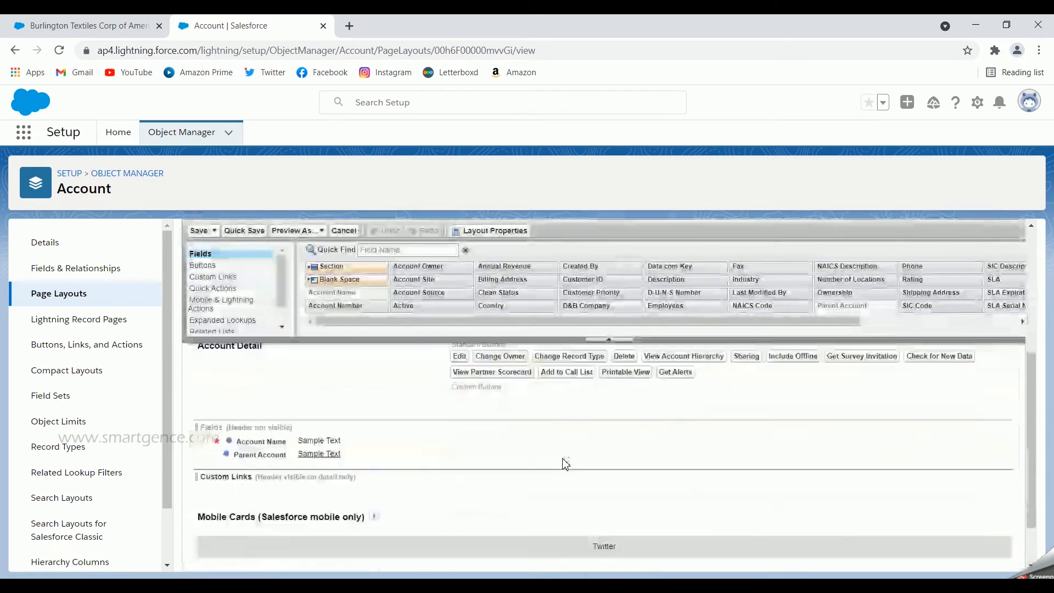
scroll(566, 464, "down", 2)
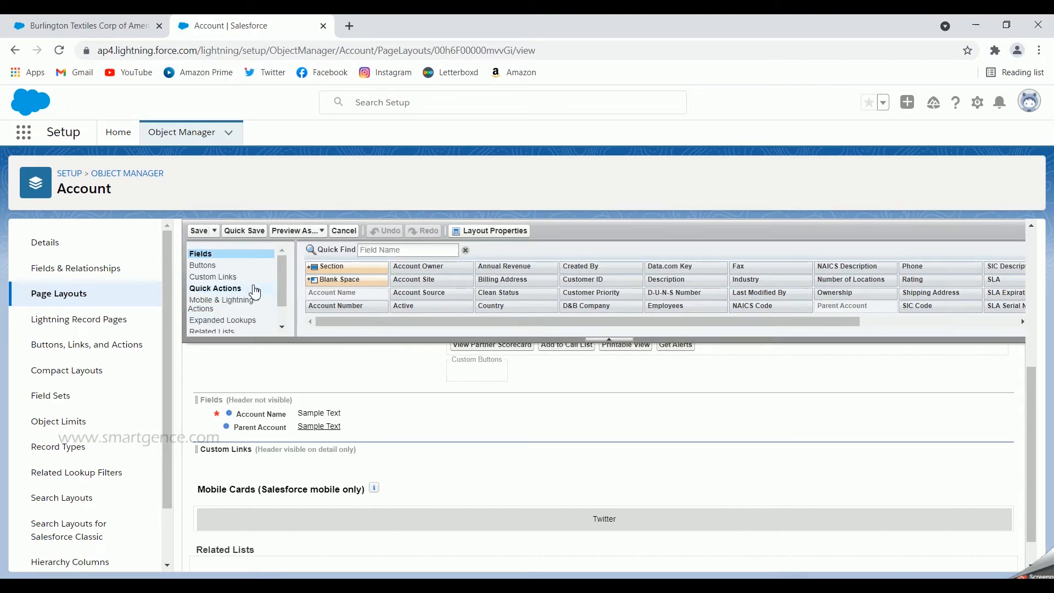
scroll(254, 292, "down", 1)
scroll(253, 291, "up", 1)
left_click_drag(351, 305, 632, 420)
left_click_drag(428, 306, 646, 424)
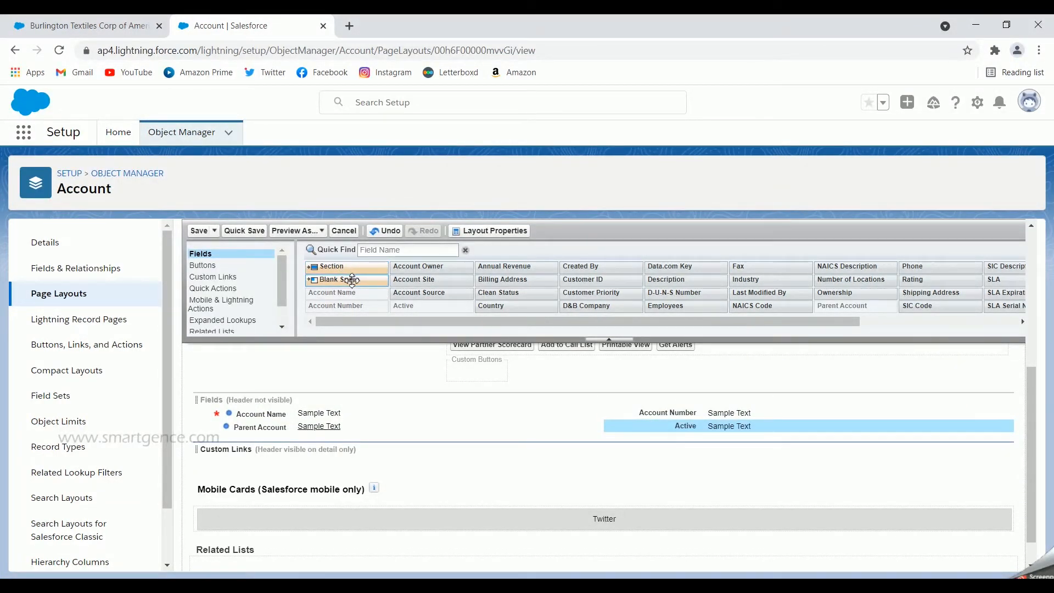
left_click_drag(353, 281, 276, 482)
left_click_drag(336, 280, 664, 487)
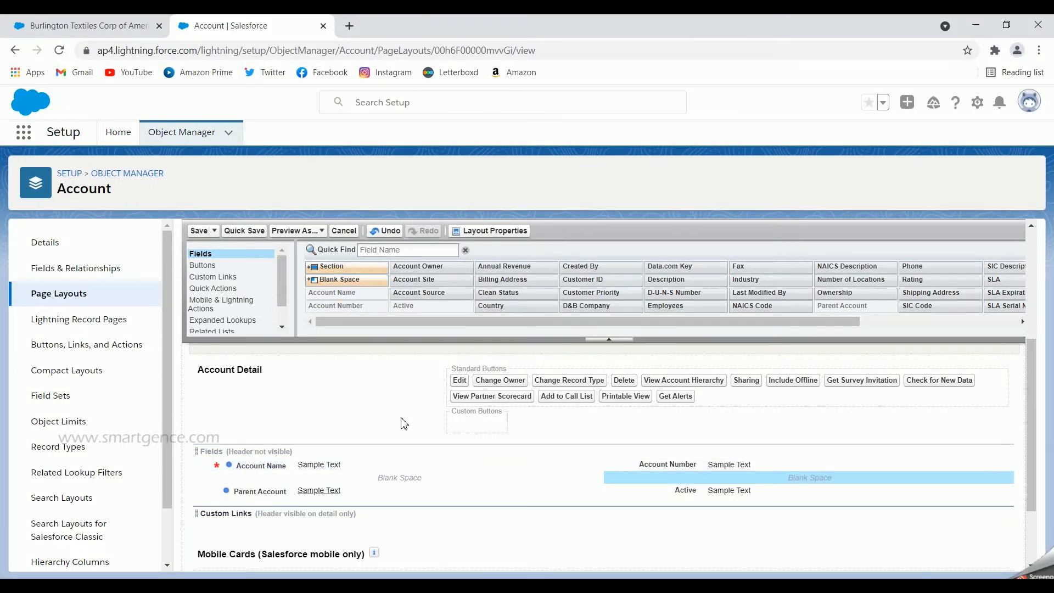
Add a two-column section named "Address details" between the Fields and Custom Links sections, with its header shown on detail and edit pages.
scroll(401, 417, "down", 2)
left_click_drag(333, 266, 316, 455)
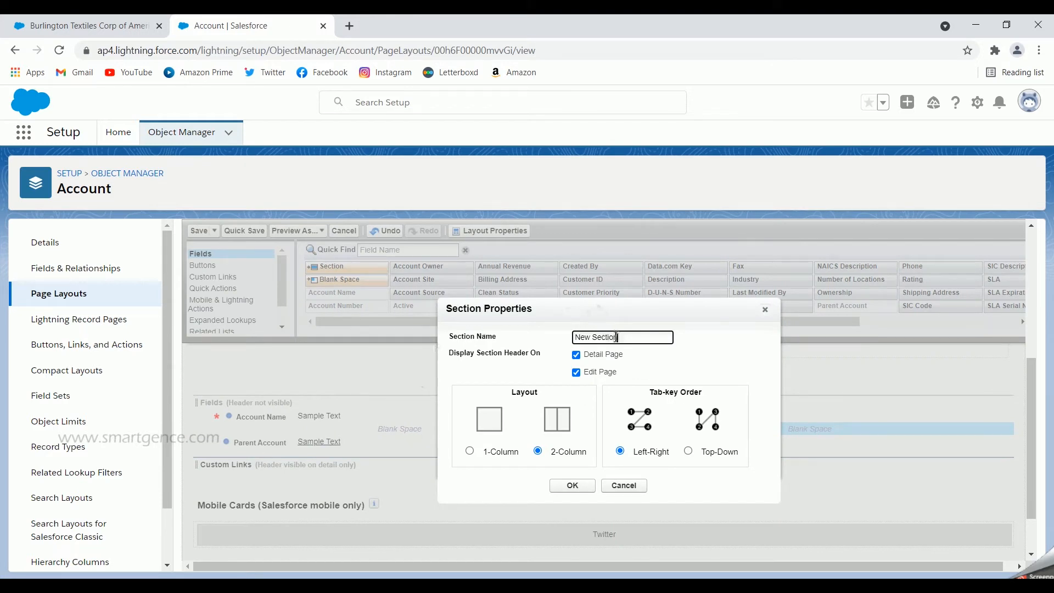
left_click_drag(629, 338, 538, 344)
type("Address details")
left_click(525, 358)
left_click(576, 354)
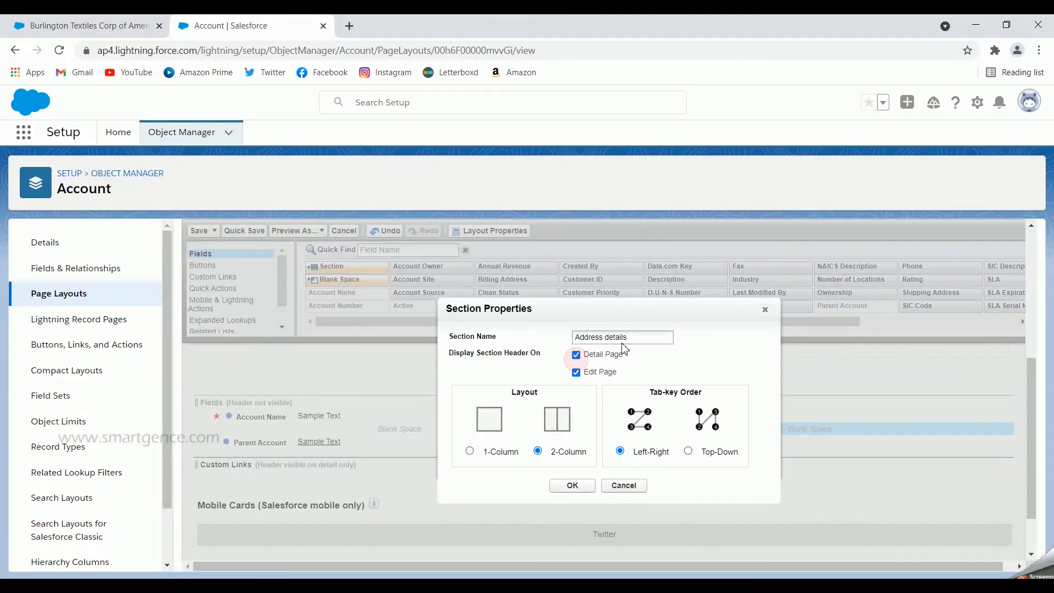
left_click(553, 336)
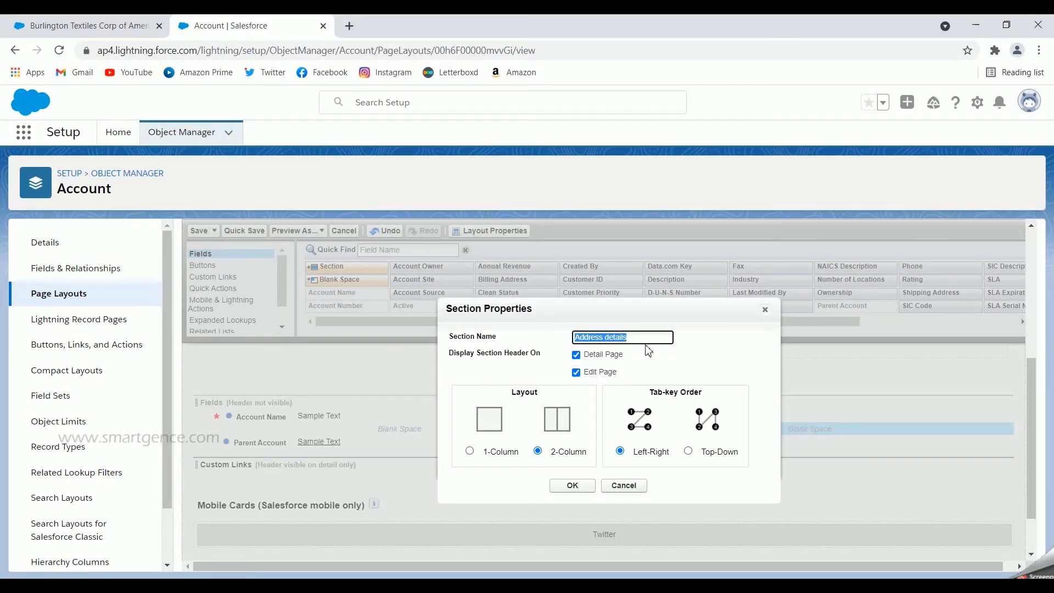
left_click(648, 351)
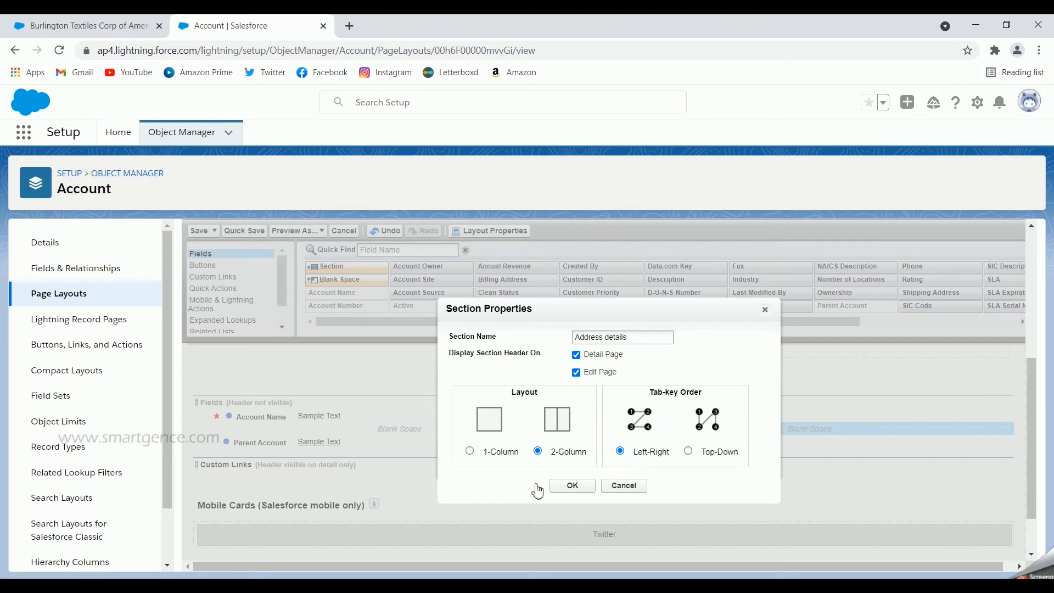
left_click(580, 488)
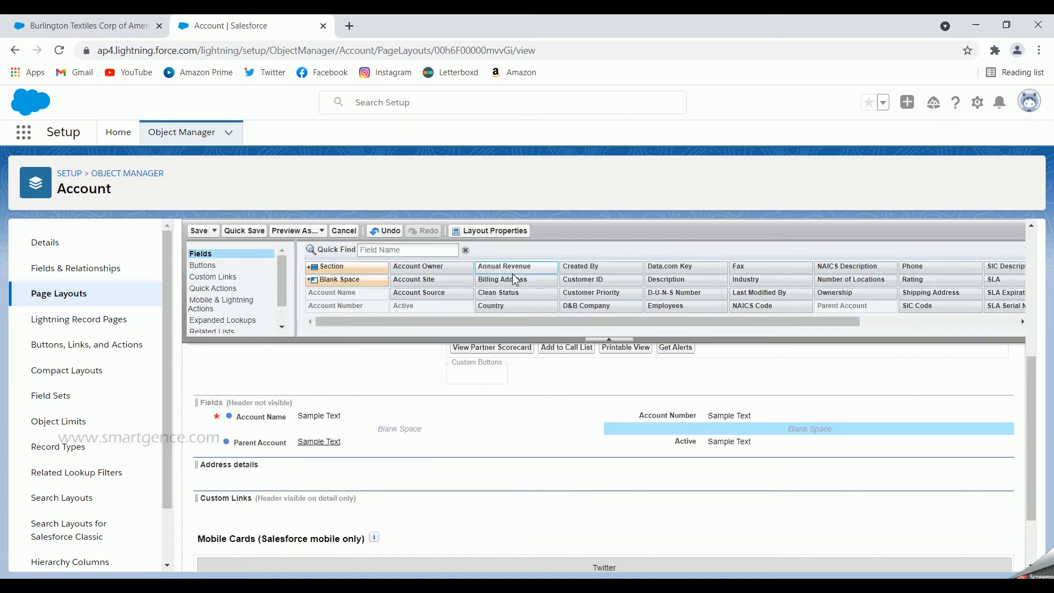
Place Billing Address in the first column and Country in the second column of the Address details section.
left_click_drag(521, 279, 345, 465)
left_click_drag(488, 309, 681, 490)
scroll(550, 436, "down", 1)
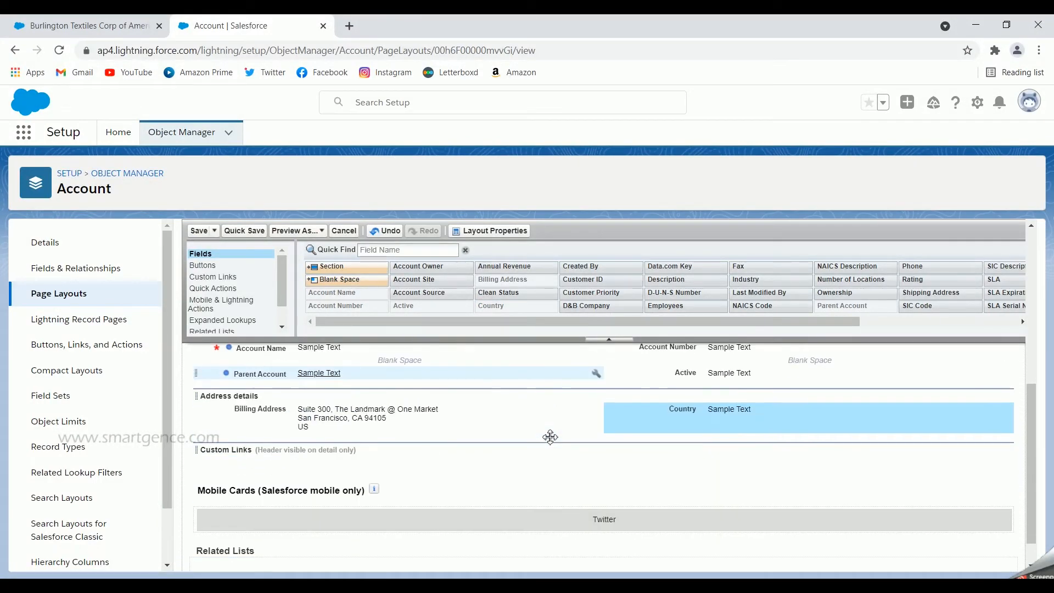
Add a two-column section named "Contact details" below the Address details section.
left_click_drag(330, 266, 325, 428)
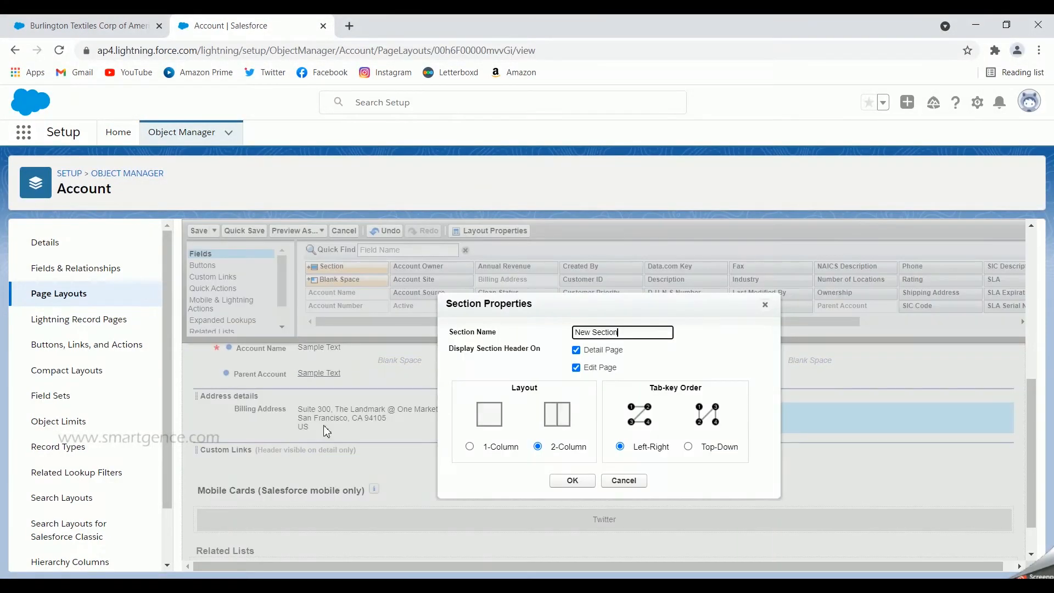
left_click_drag(623, 332, 522, 337)
type("Contact details")
left_click(591, 482)
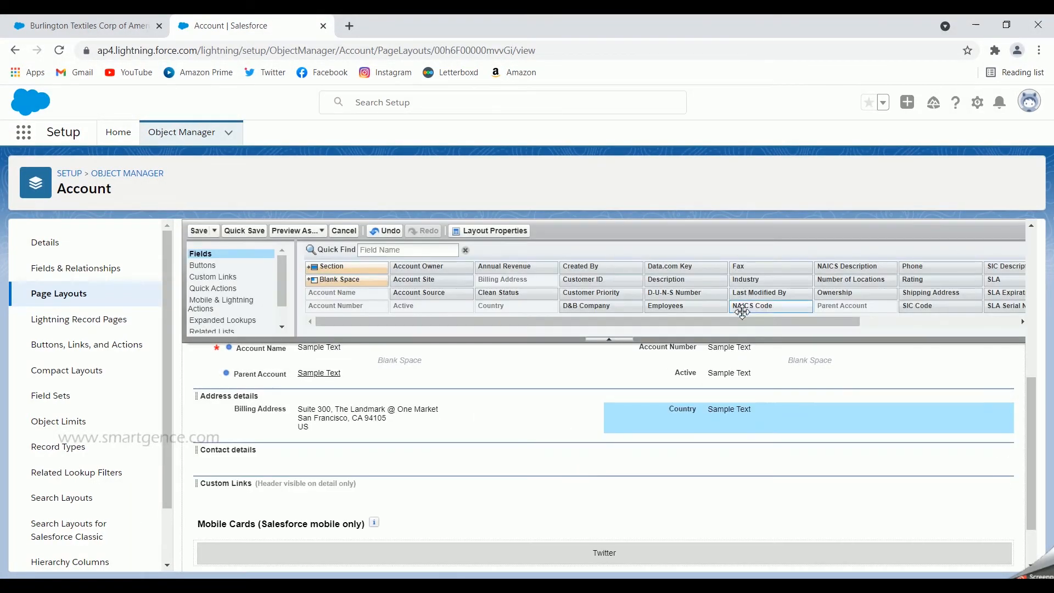
Place Fax in the first column and Phone in the second column of the Contact details section.
left_click_drag(750, 322, 819, 331)
left_click_drag(701, 269, 384, 464)
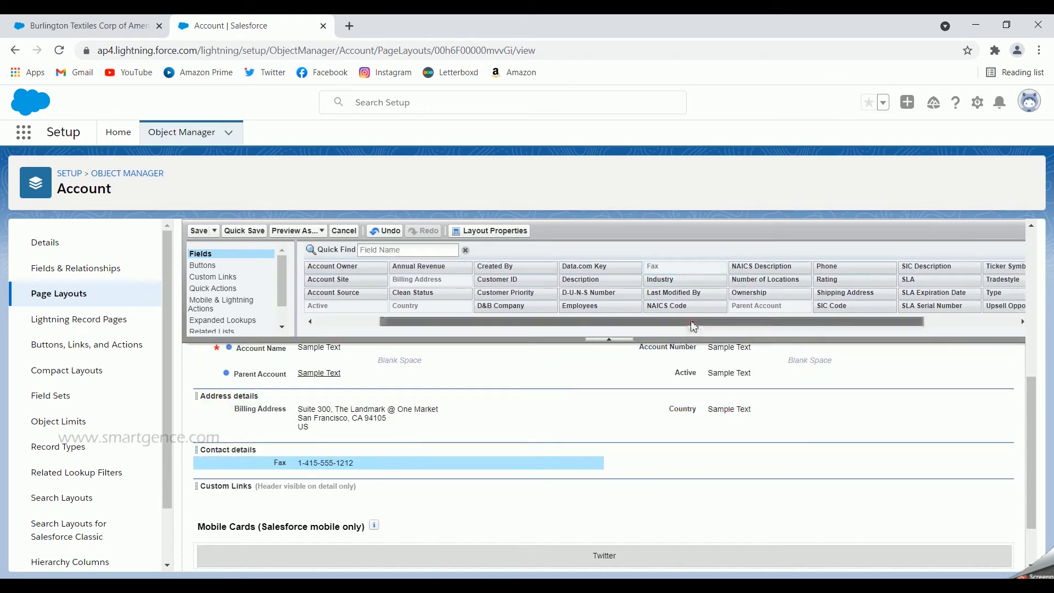
left_click_drag(604, 322, 638, 322)
left_click_drag(776, 268, 725, 453)
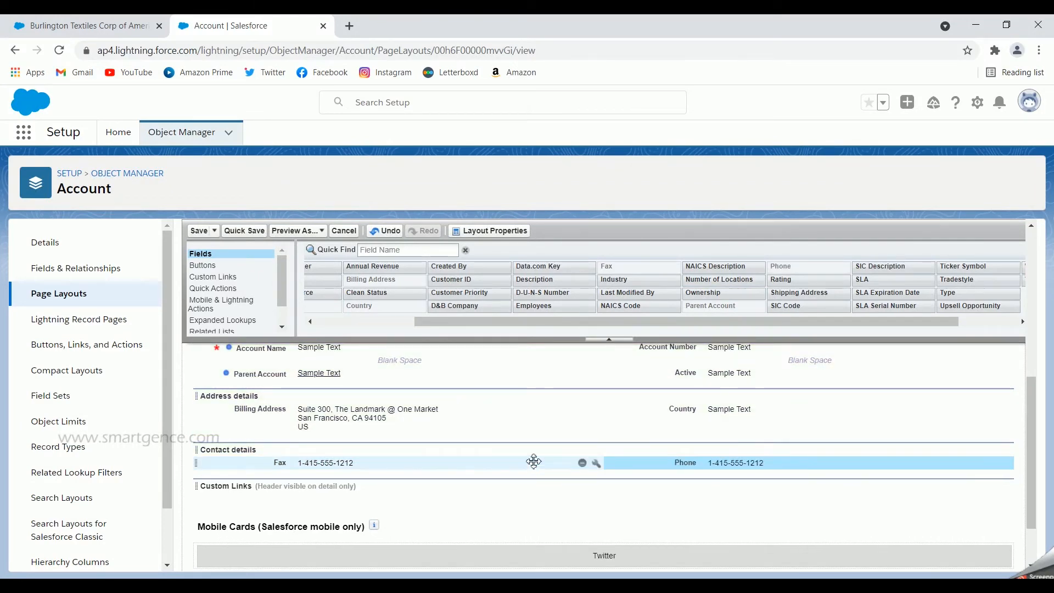
Browse the layout editor's Buttons, Custom Links, Quick Actions, Mobile & Lightning Actions and Expanded Lookups elements.
left_click(204, 265)
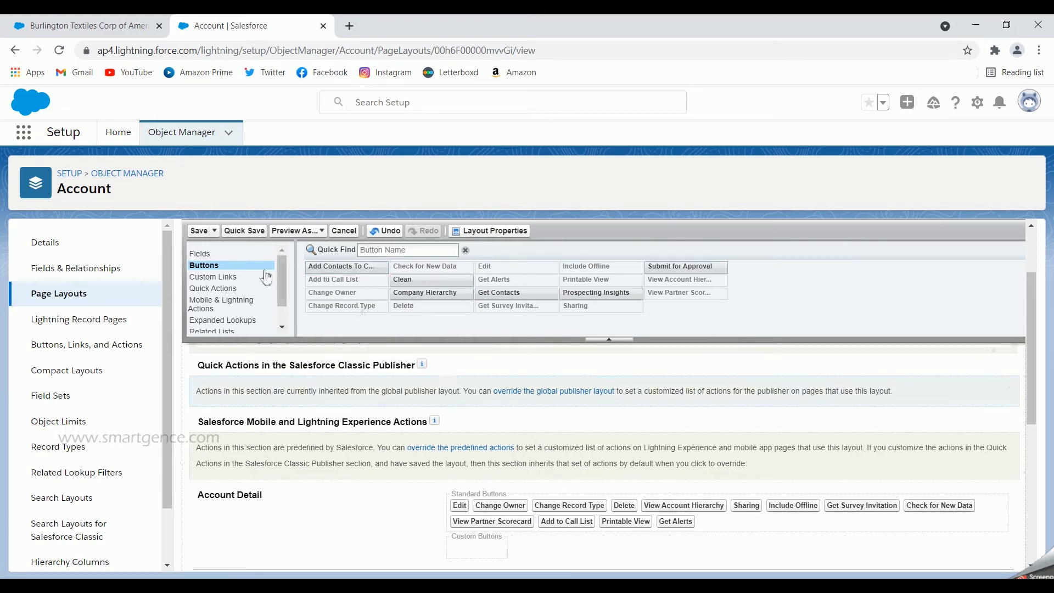
left_click(226, 278)
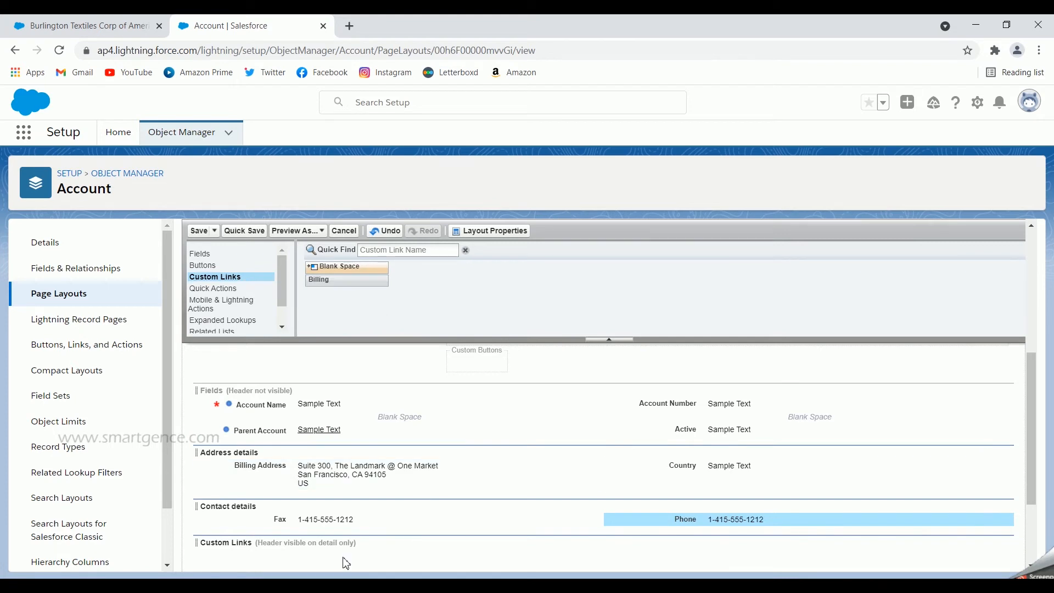
left_click(225, 290)
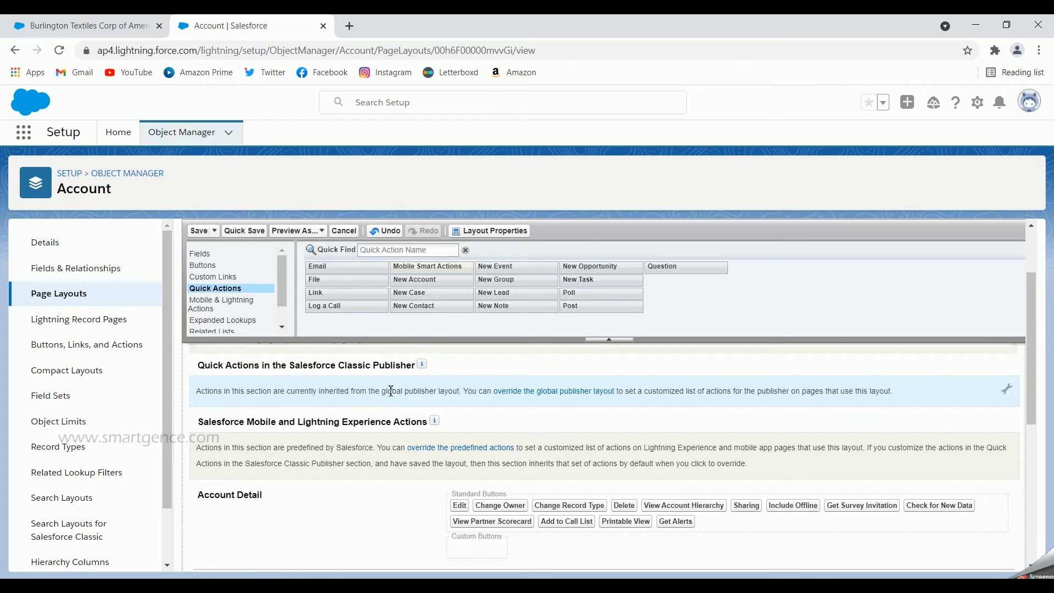
left_click(224, 304)
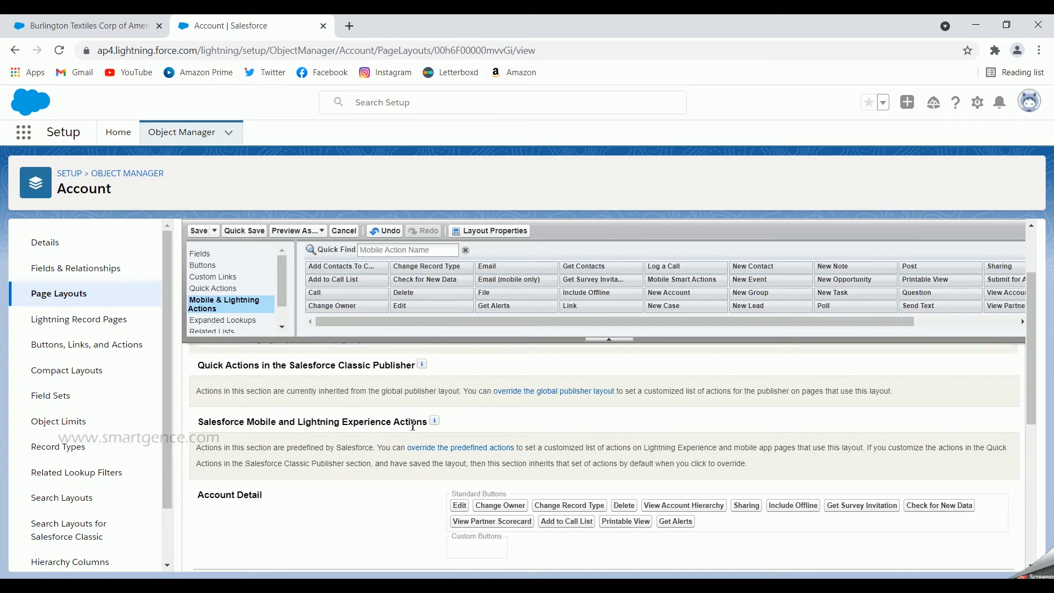
scroll(228, 292, "down", 1)
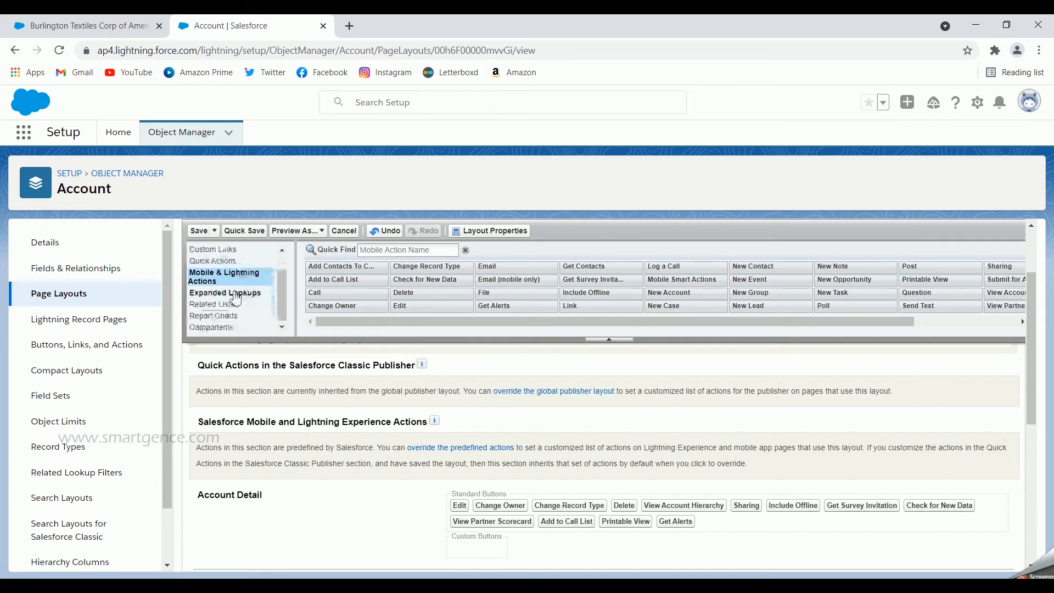
left_click(234, 293)
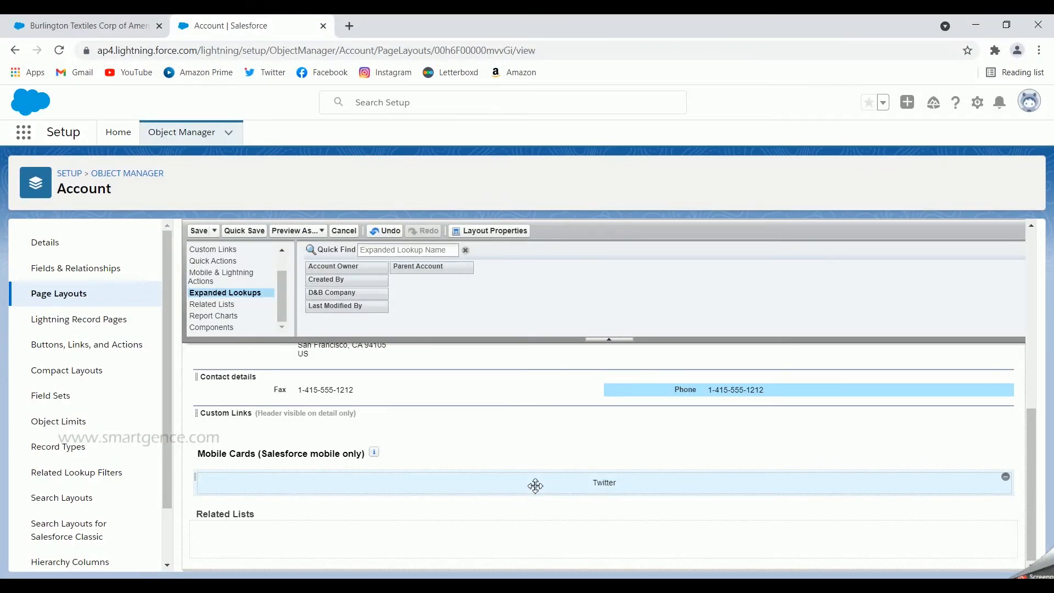
Add the Notes & Attachments related list to the layout's Related Lists section.
left_click(238, 315)
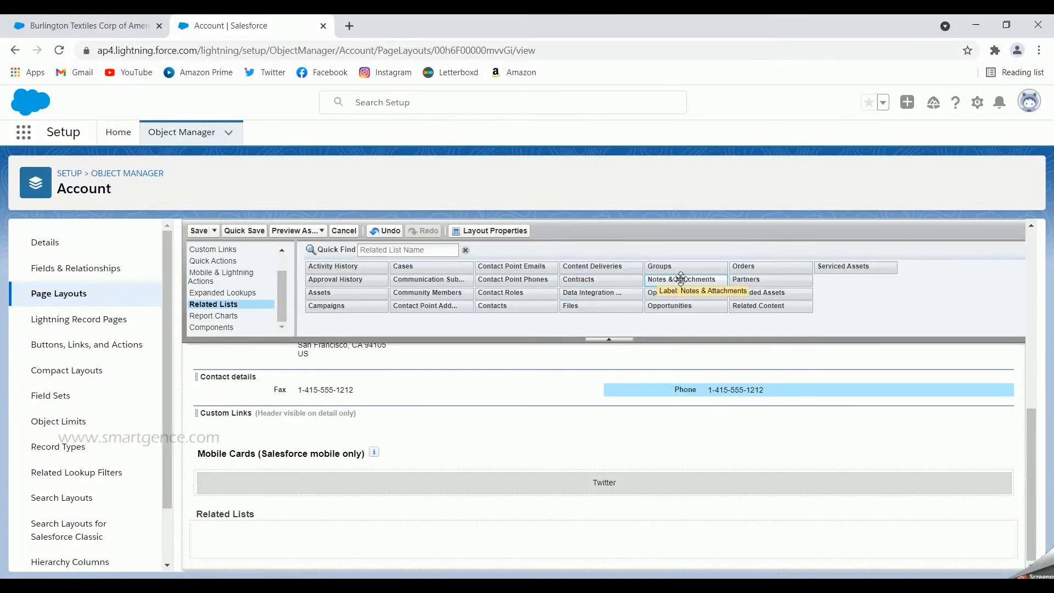
left_click_drag(683, 280, 327, 543)
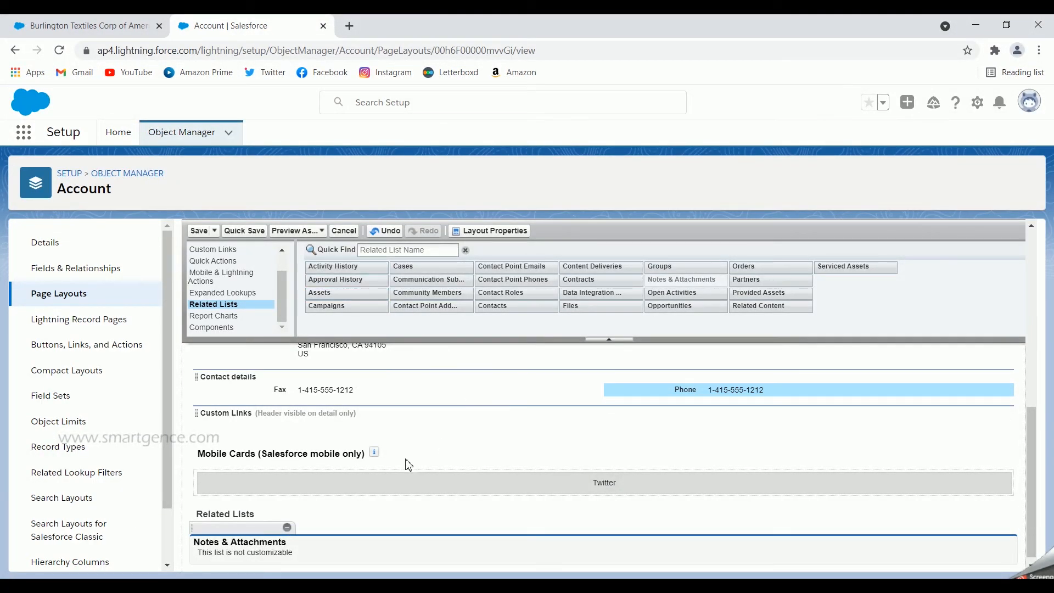
Examine the Report Charts and Components elements available for the layout.
left_click(215, 316)
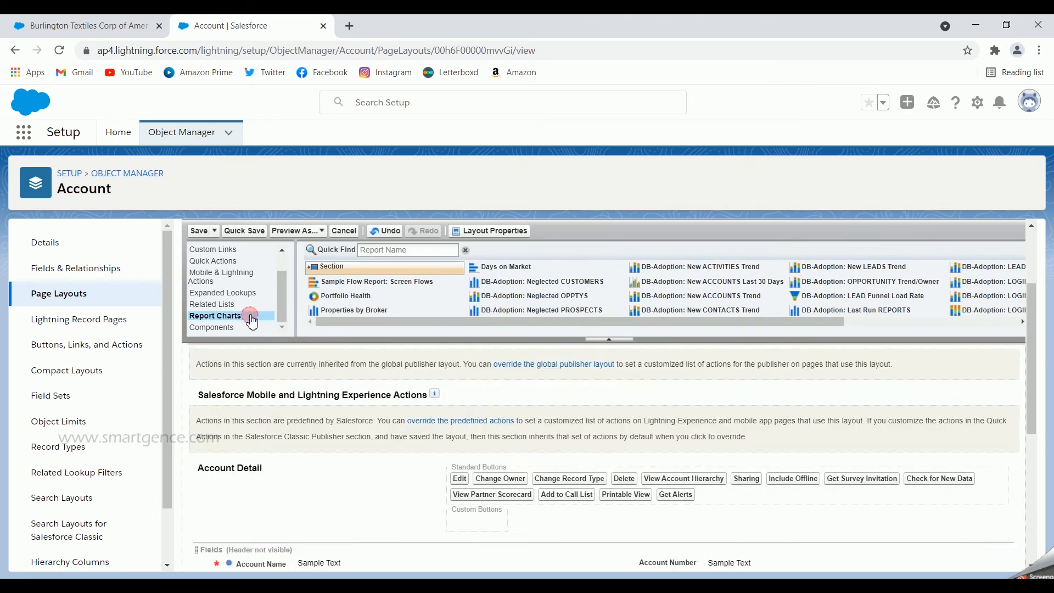
scroll(439, 421, "down", 6)
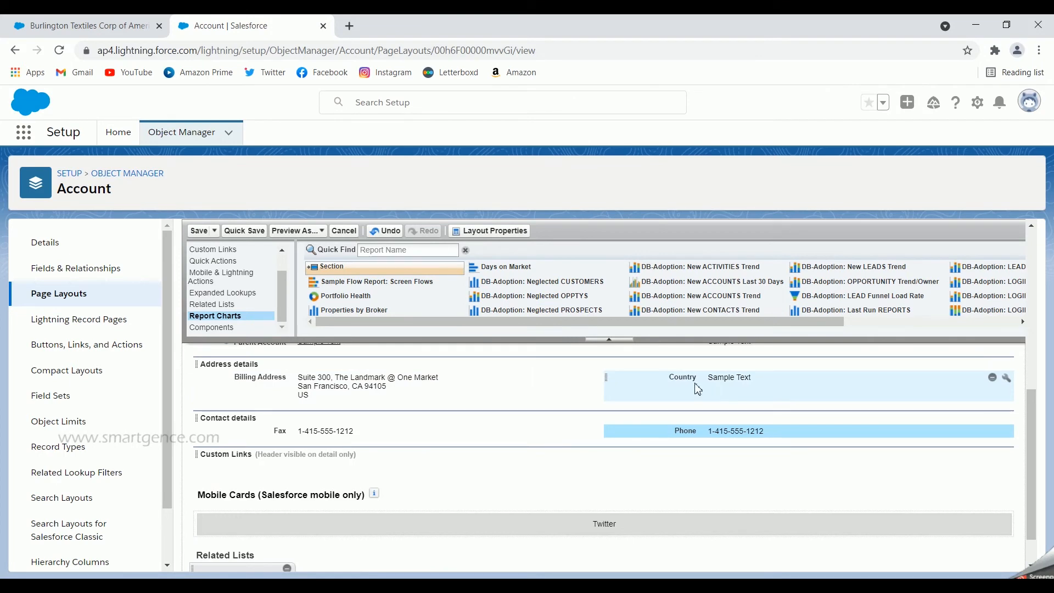
left_click(213, 327)
scroll(215, 328, "down", 1)
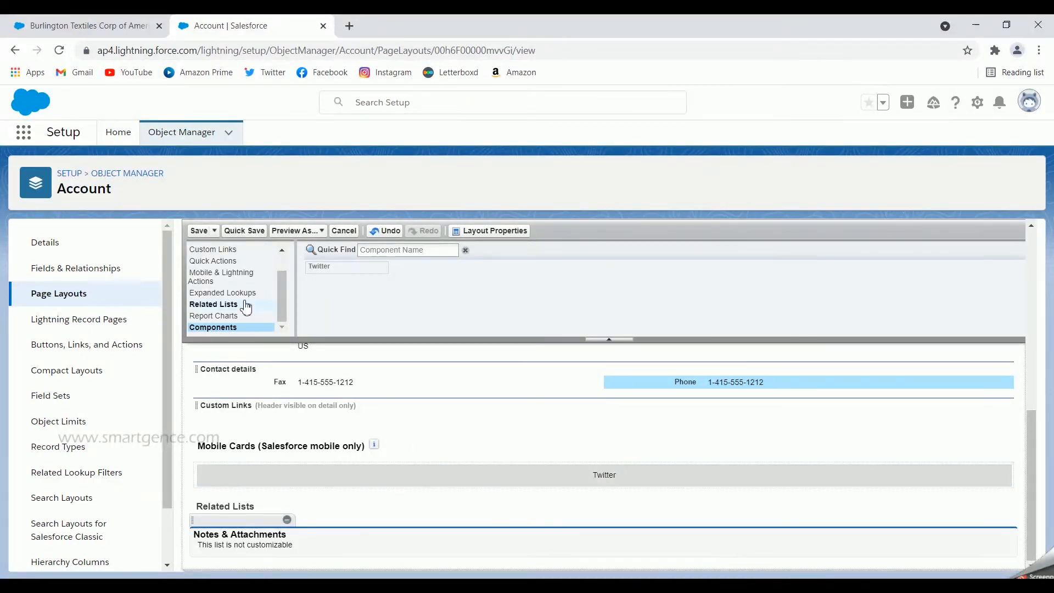
Save the page layout without overwriting users' personal related list customizations.
scroll(246, 307, "up", 1)
scroll(246, 307, "down", 1)
left_click(202, 234)
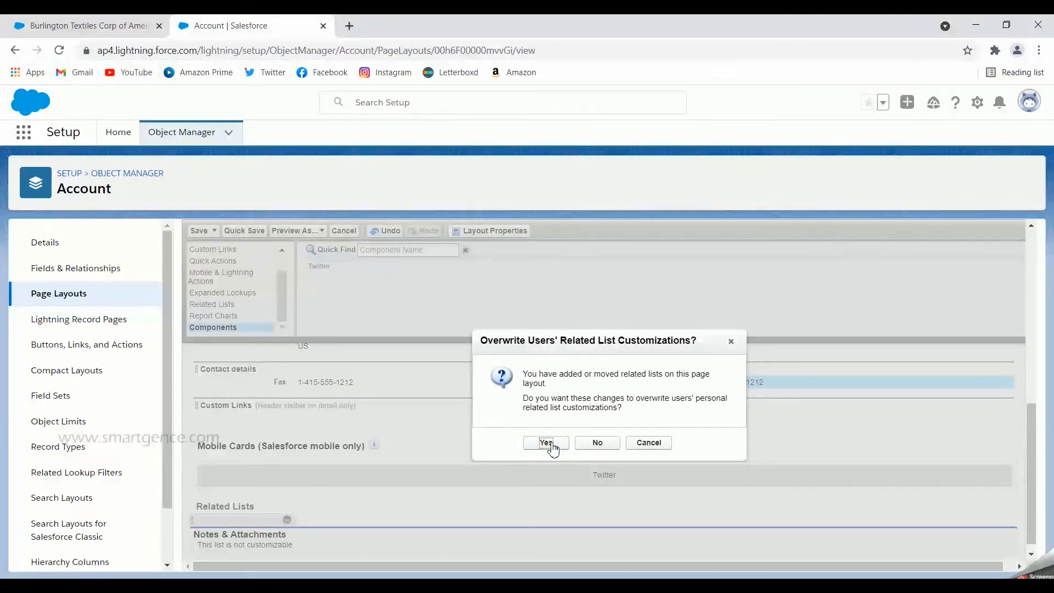
left_click(596, 442)
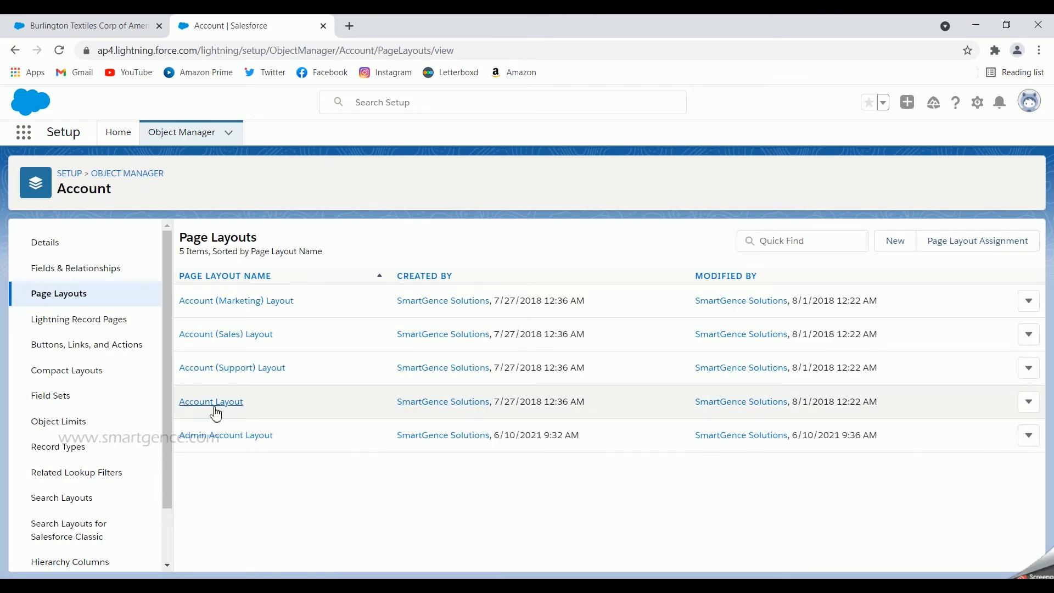
Reopen the Admin Account Layout for editing at its Address details section.
left_click(237, 437)
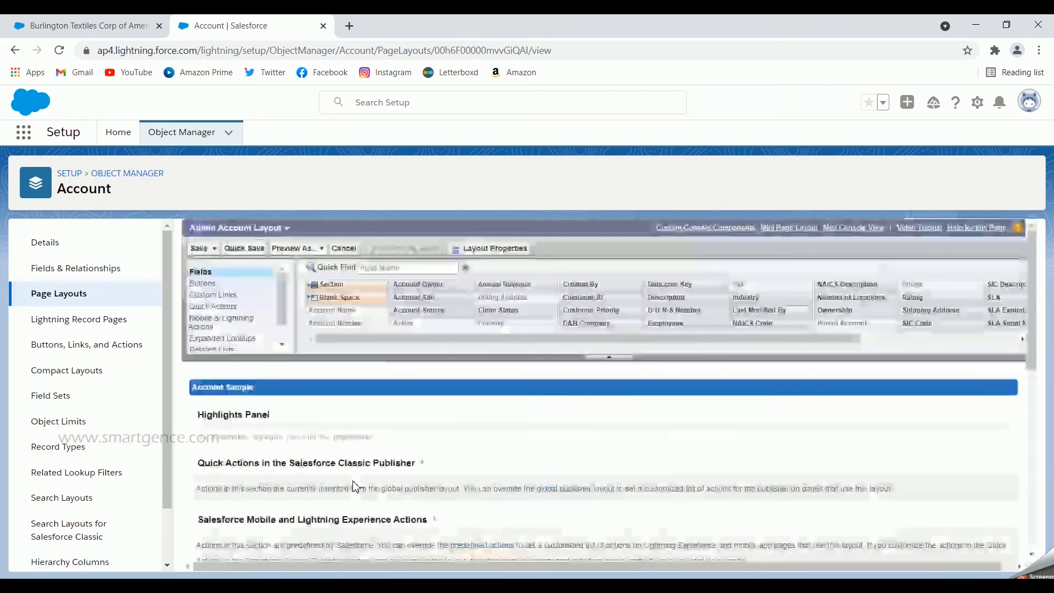
scroll(409, 466, "down", 4)
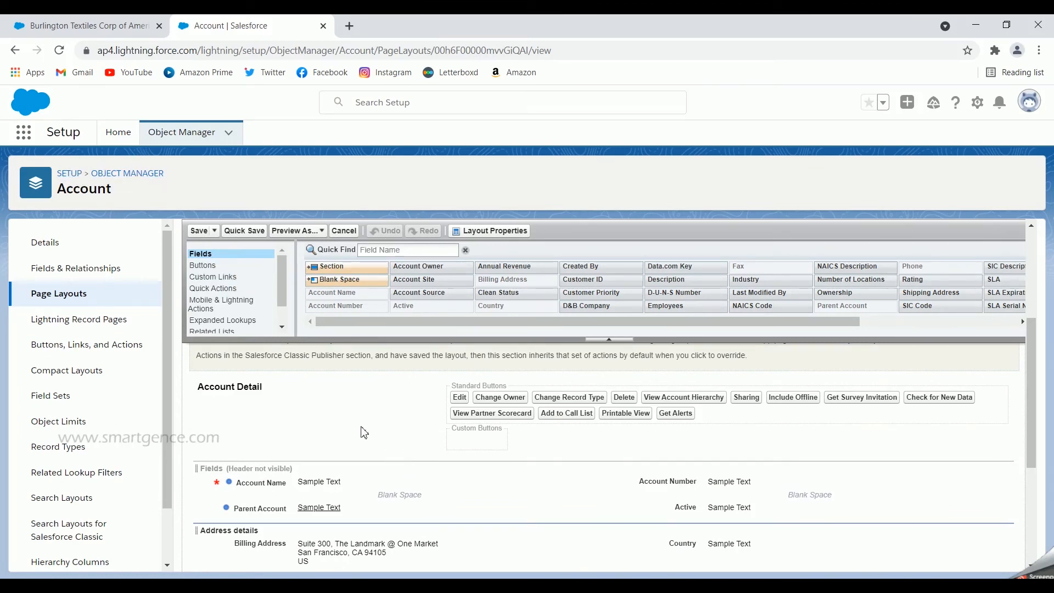
scroll(380, 437, "down", 3)
scroll(380, 438, "down", 2)
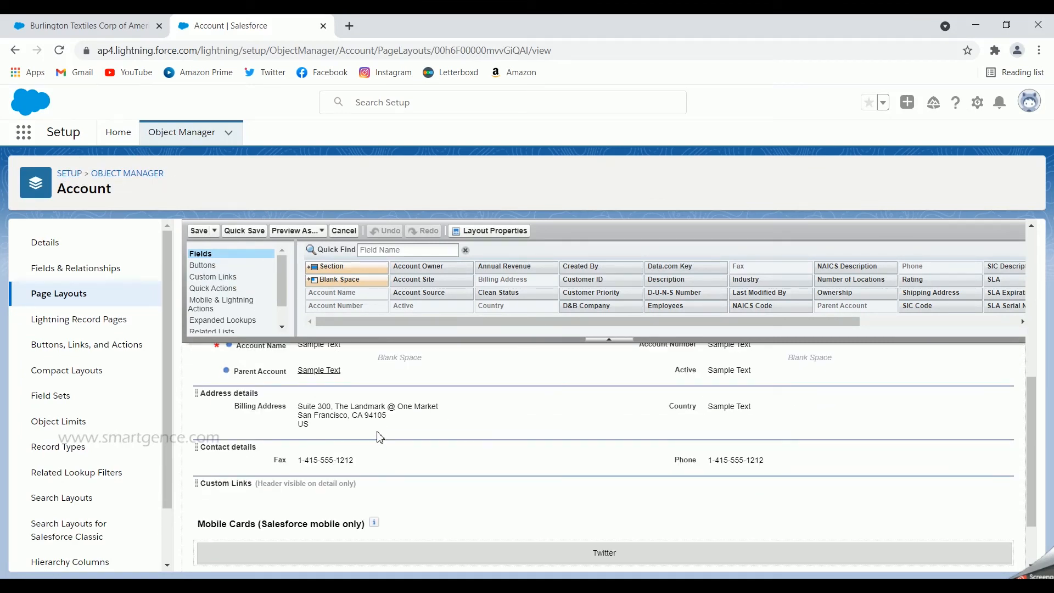
Make the Country field in the Address details section required, not read-only, and save the layout.
mouse_move(964, 422)
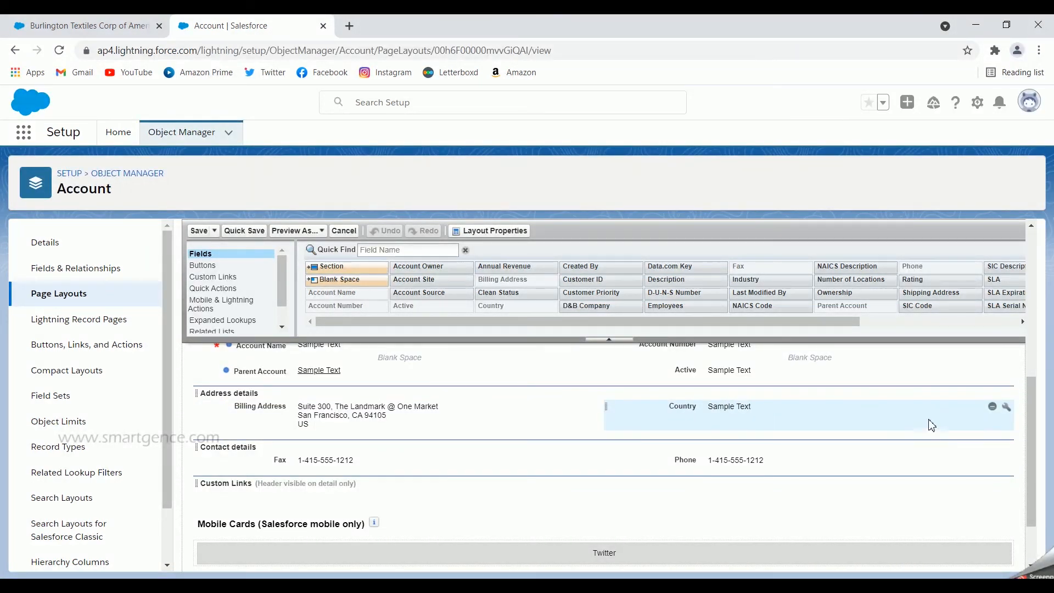
left_click(1007, 408)
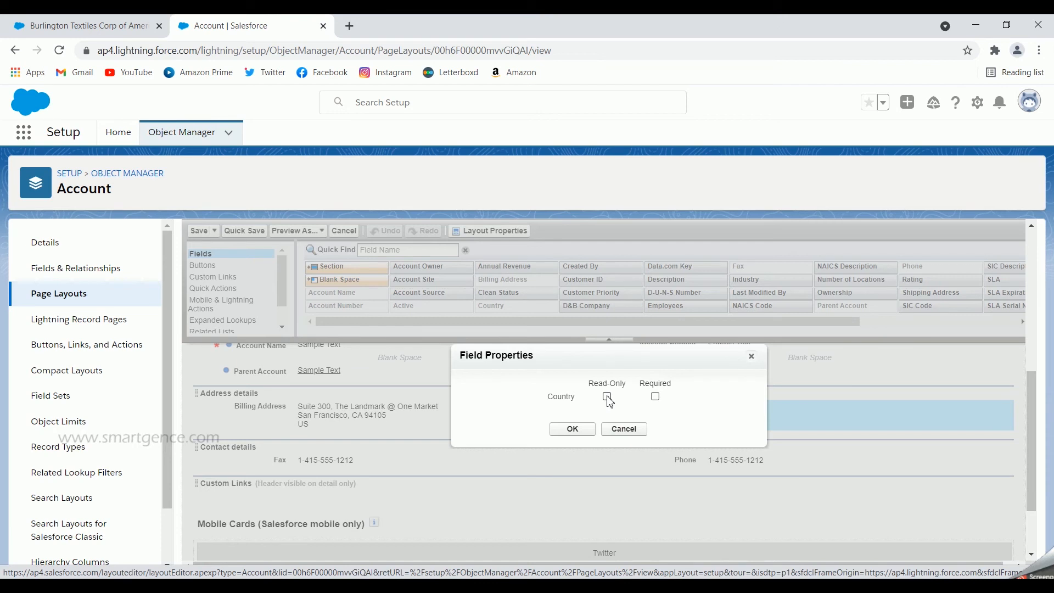
left_click(656, 397)
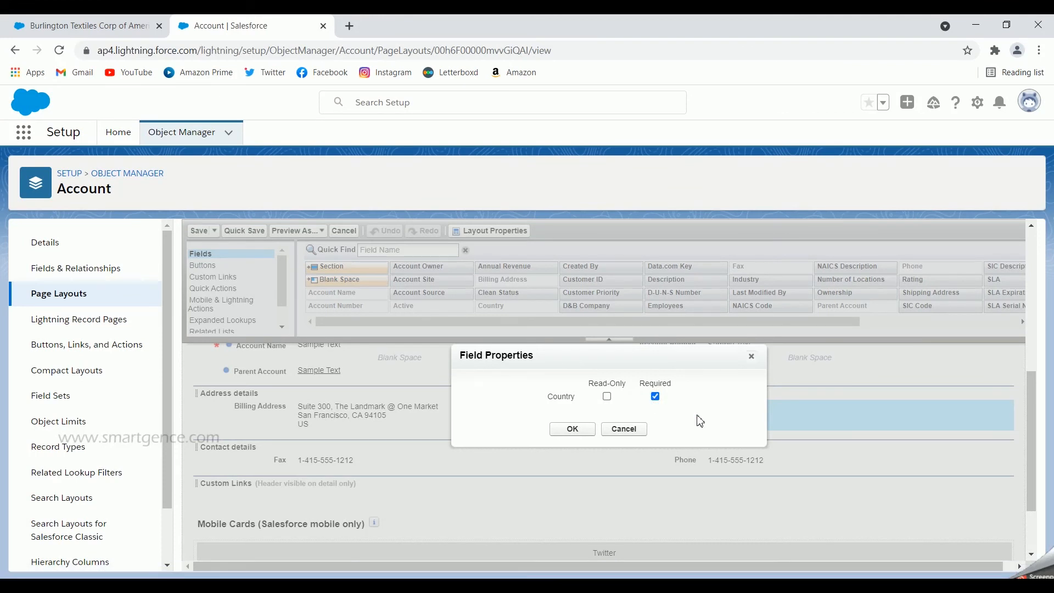
left_click(608, 397)
left_click(658, 401)
left_click(608, 400)
left_click(655, 396)
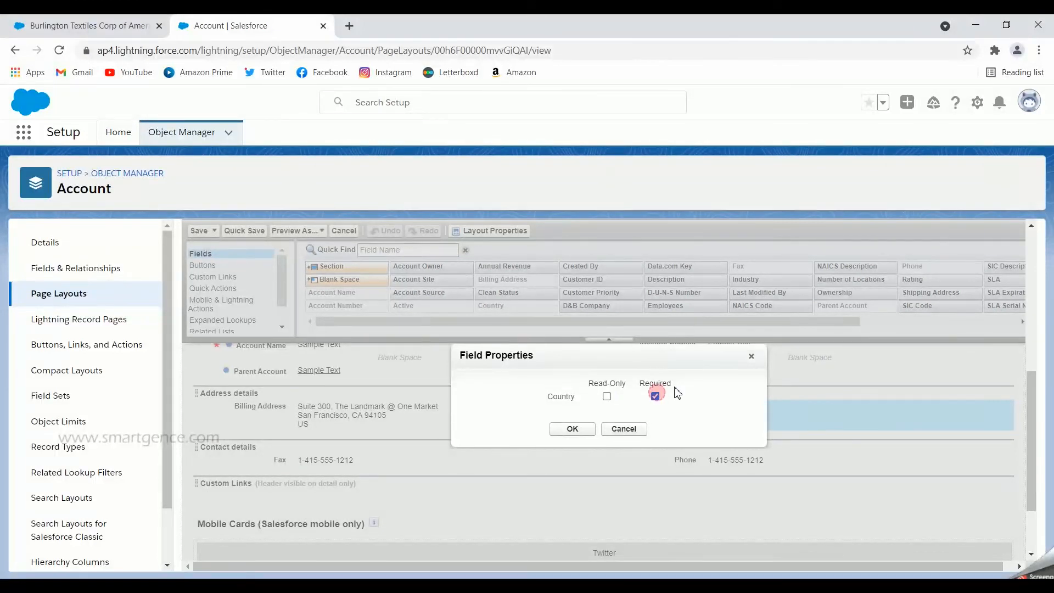
left_click(573, 429)
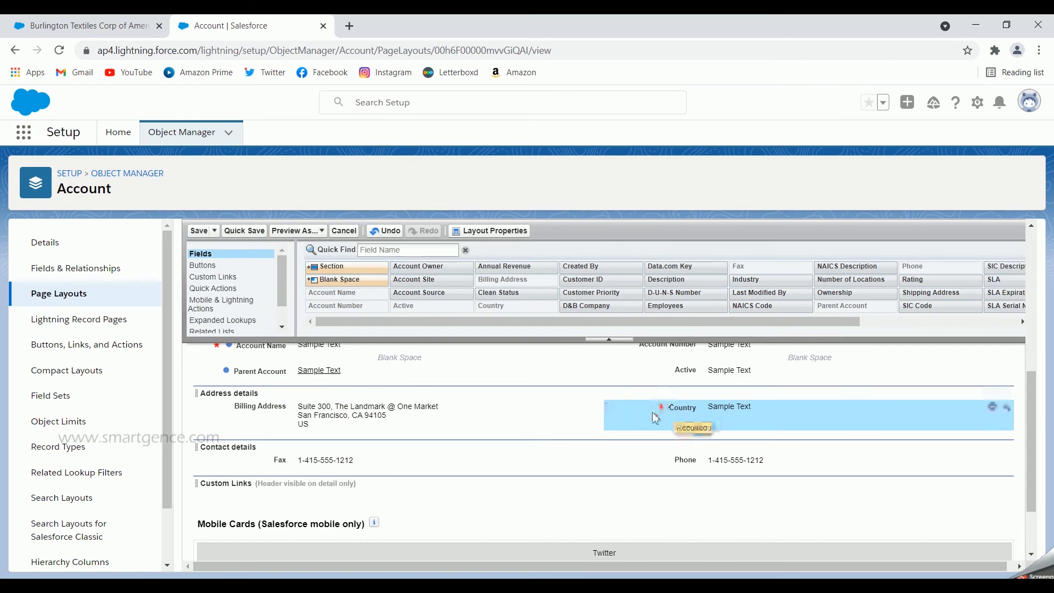
left_click(199, 231)
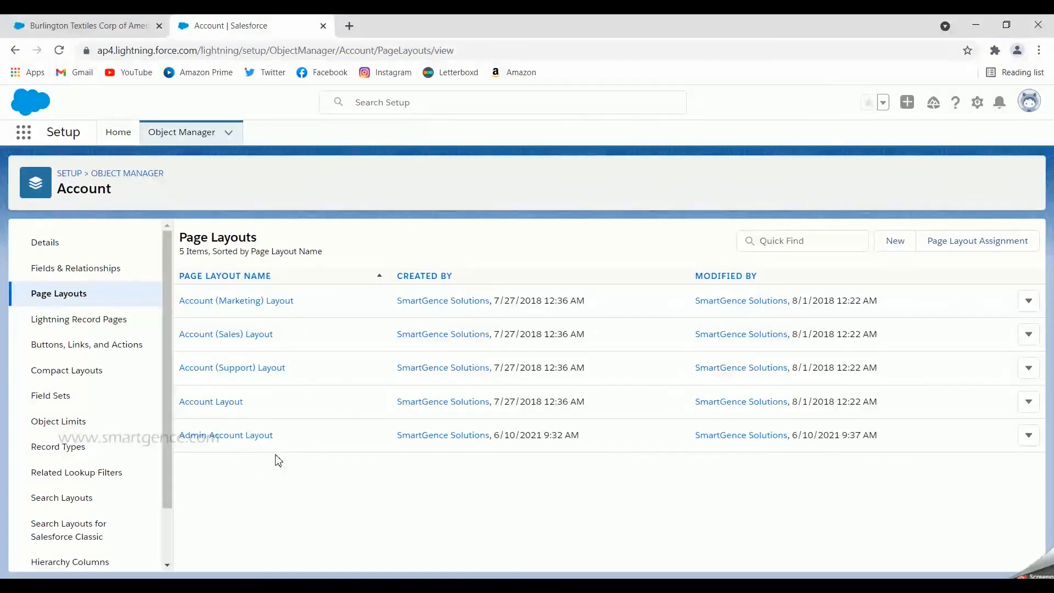
Assign the Admin Account Layout to the System Administrator profile in the Account page layout assignments and save.
left_click(994, 247)
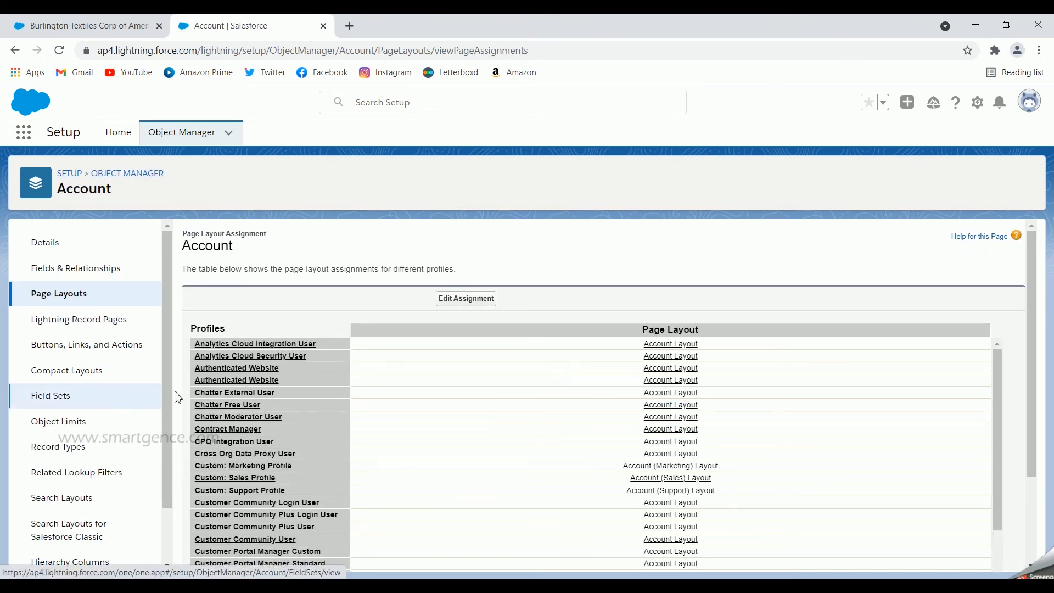
scroll(607, 294, "down", 1)
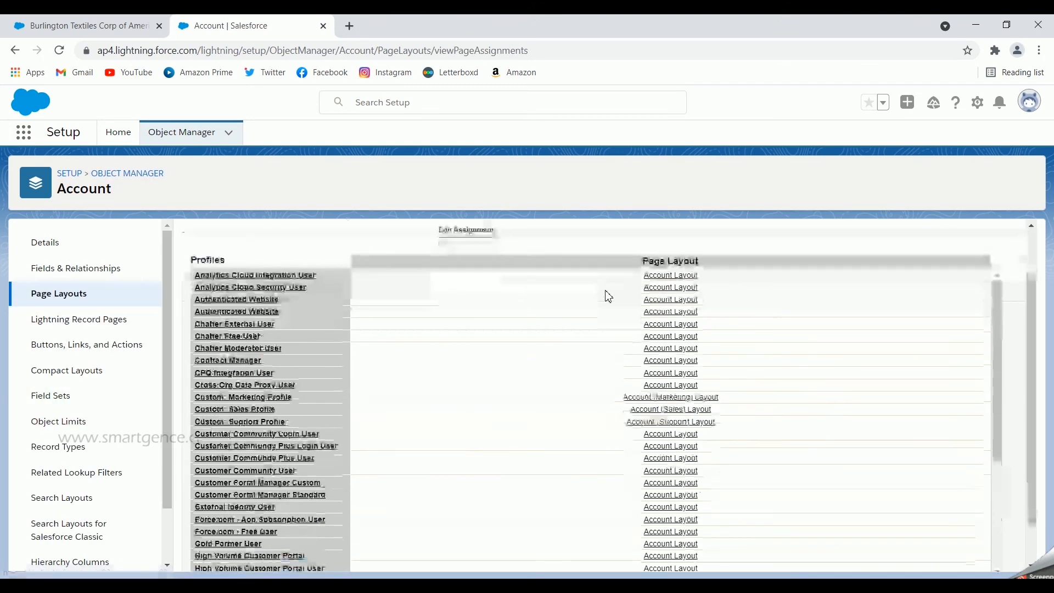
left_click(455, 230)
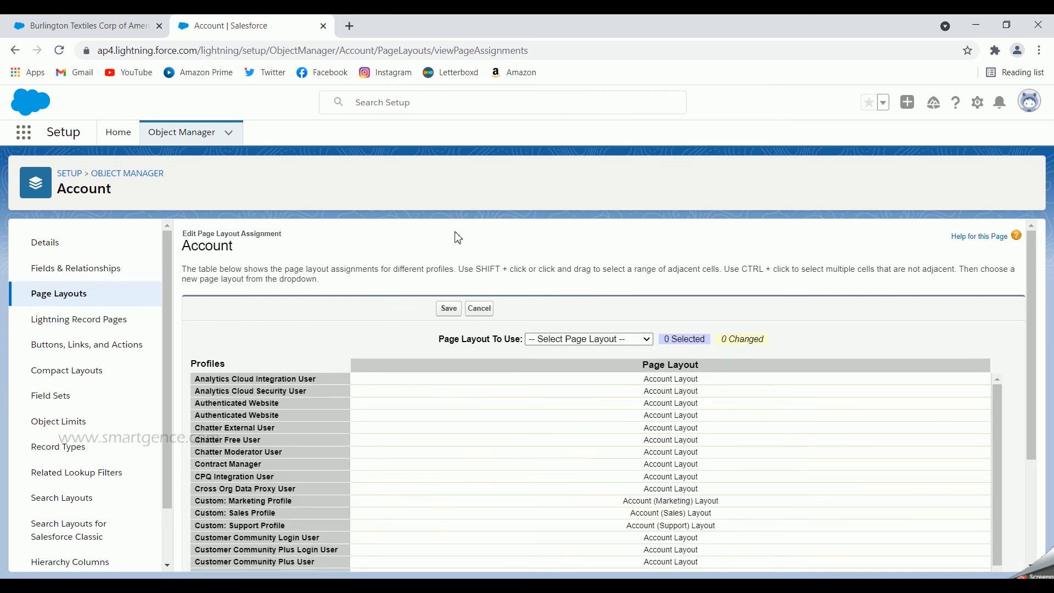
scroll(329, 322, "down", 3)
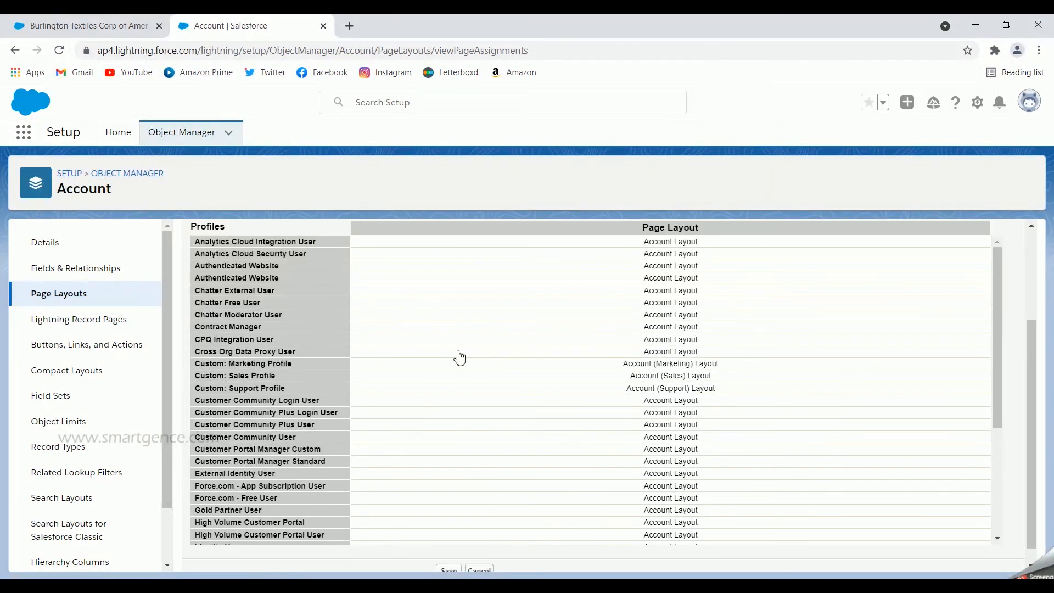
scroll(462, 359, "down", 2)
scroll(463, 359, "down", 2)
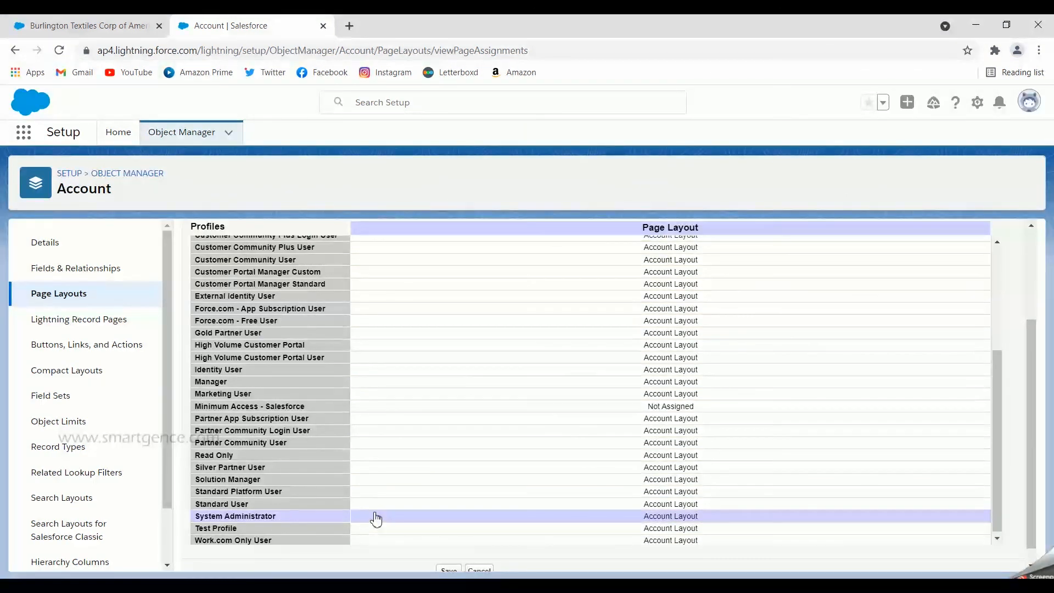
scroll(268, 299, "up", 4)
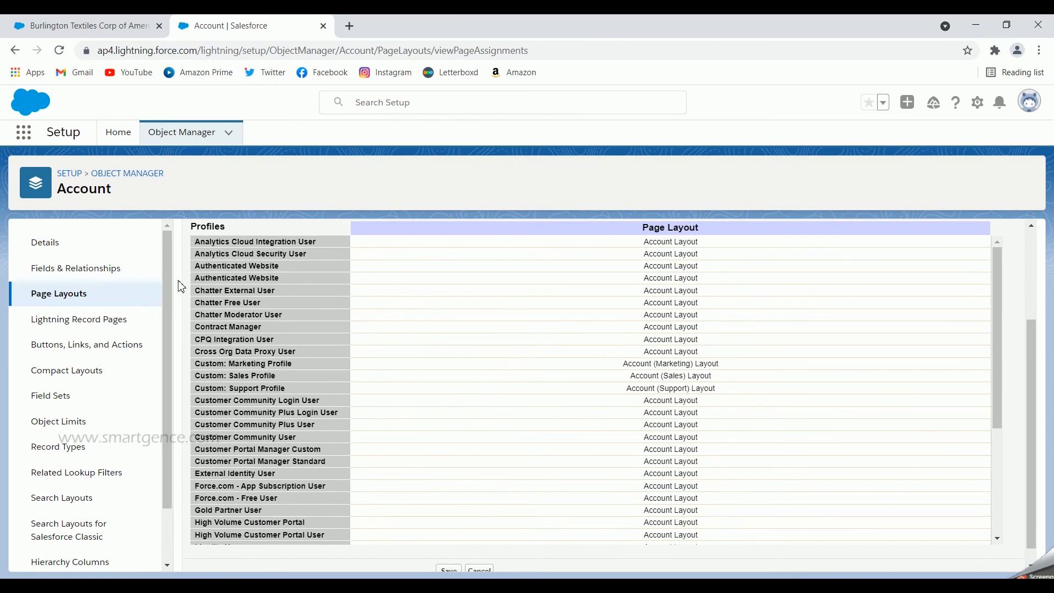
scroll(460, 233, "up", 3)
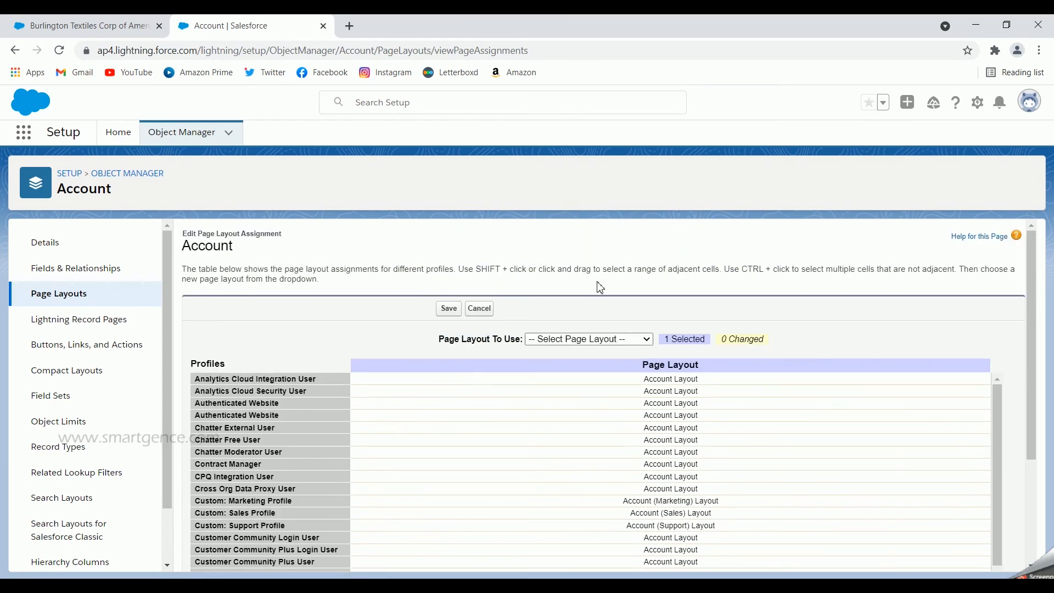
left_click(589, 341)
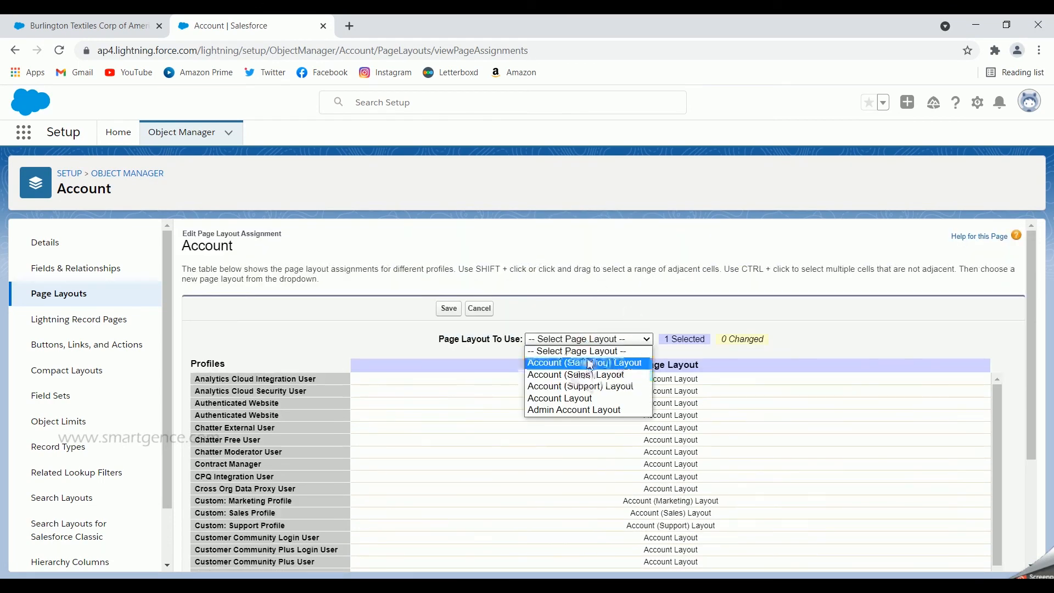
left_click(589, 412)
scroll(439, 373, "down", 10)
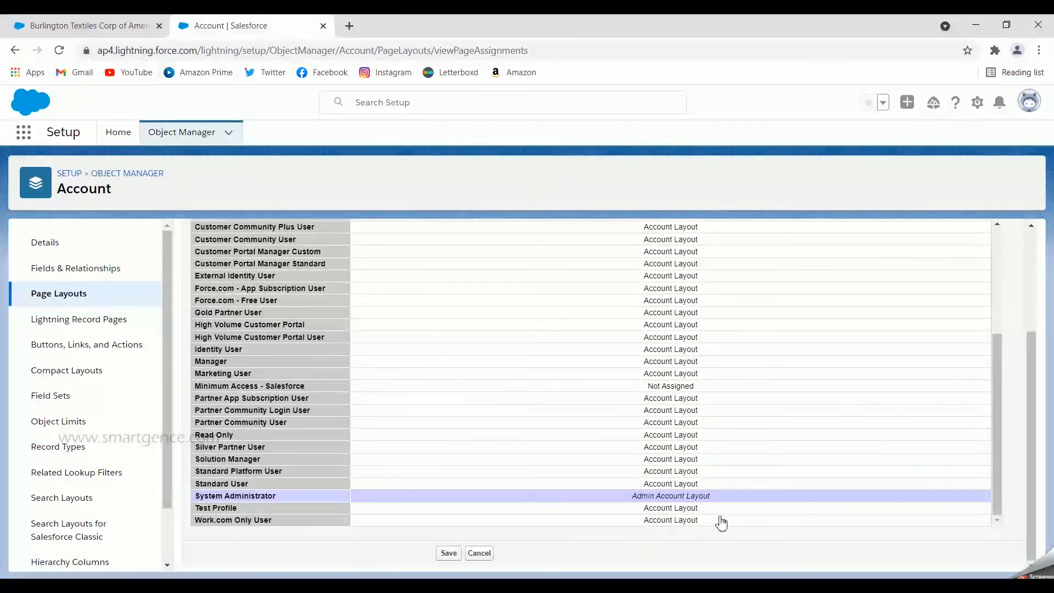
left_click(449, 554)
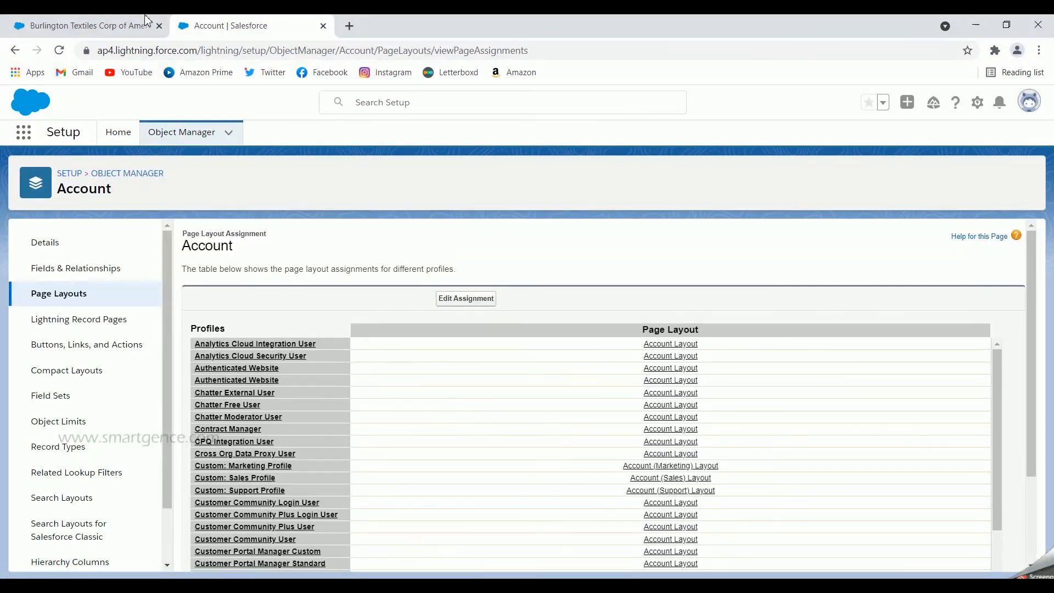
Reload the Burlington Textiles Corp of America account record and examine its details, related lists and edit form without changing anything.
left_click(109, 28)
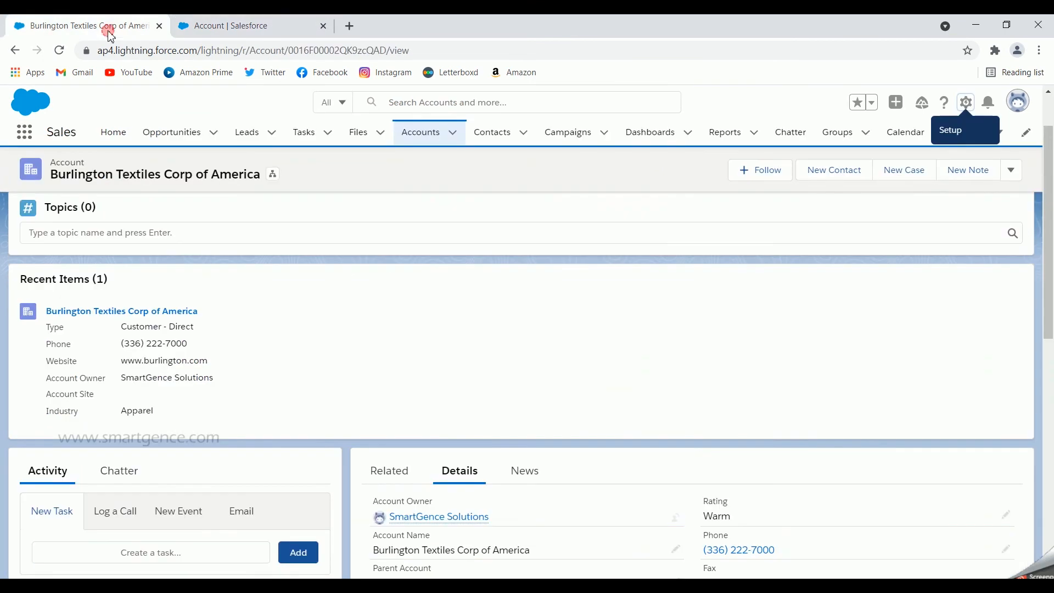
left_click(60, 51)
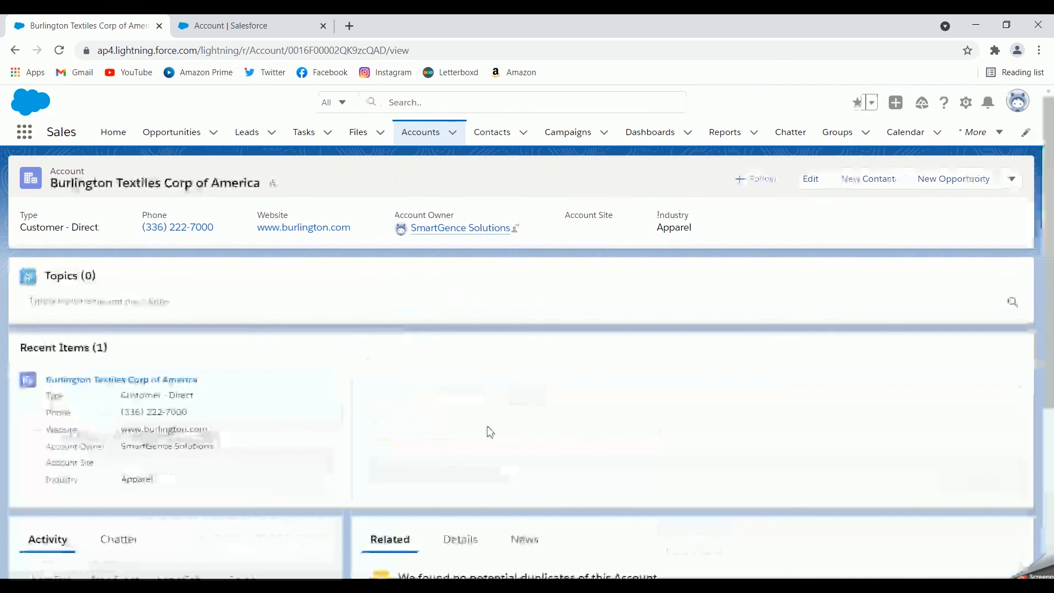
left_click(465, 539)
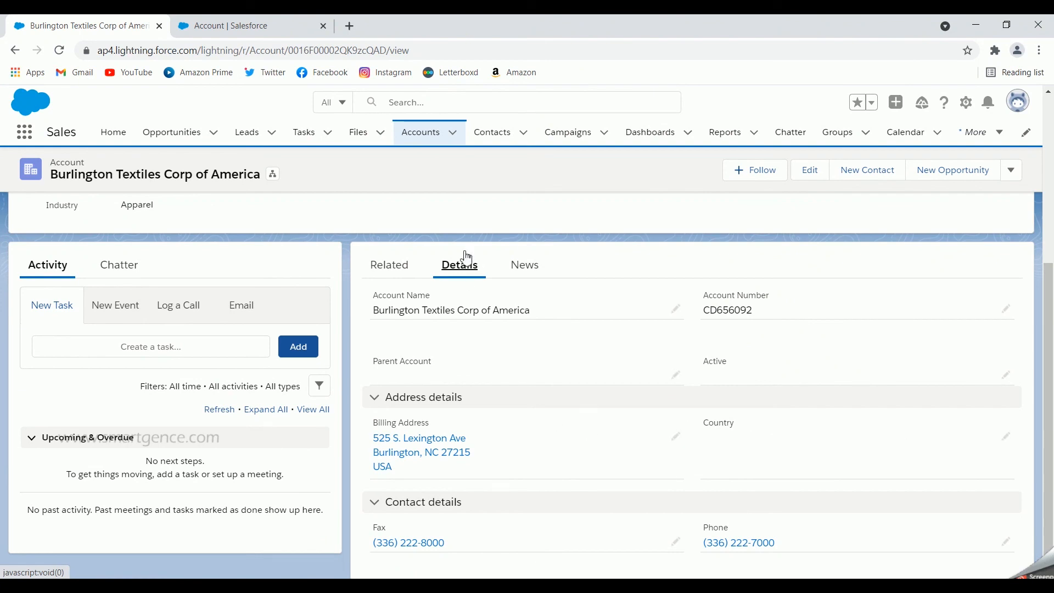
left_click(394, 265)
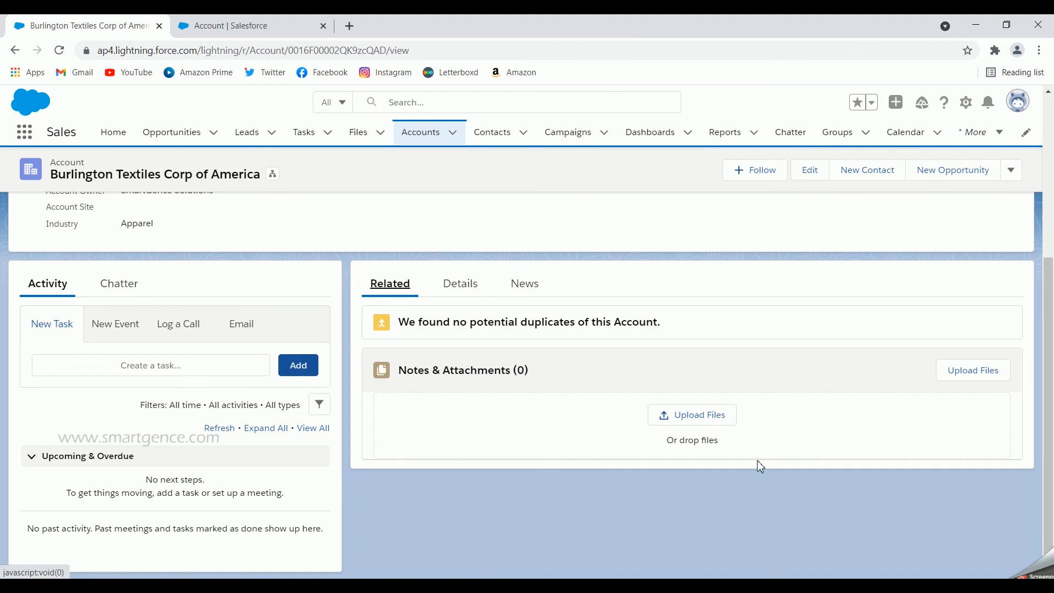
left_click(471, 291)
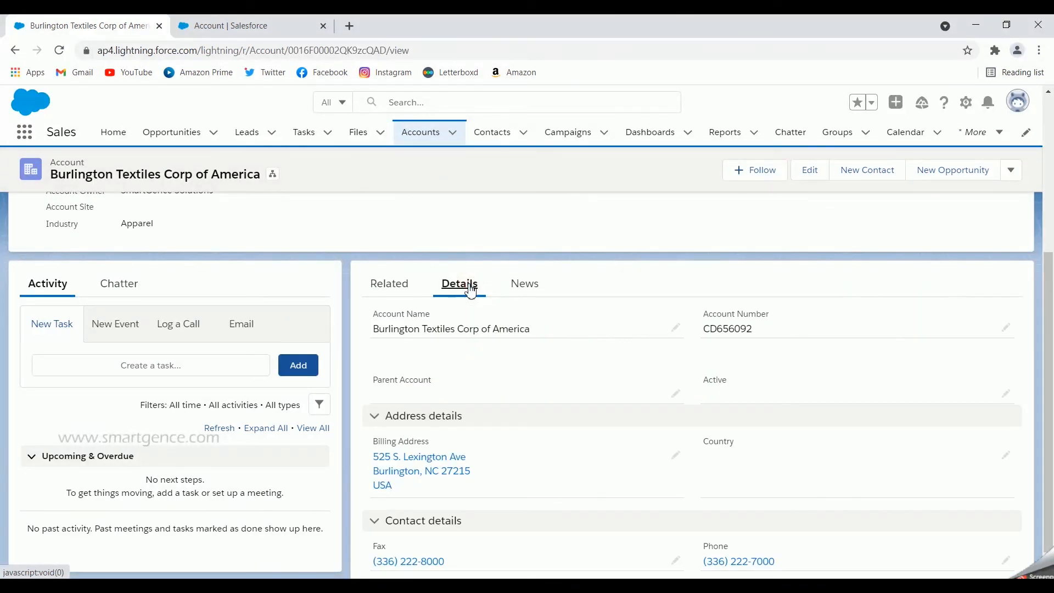
left_click(818, 174)
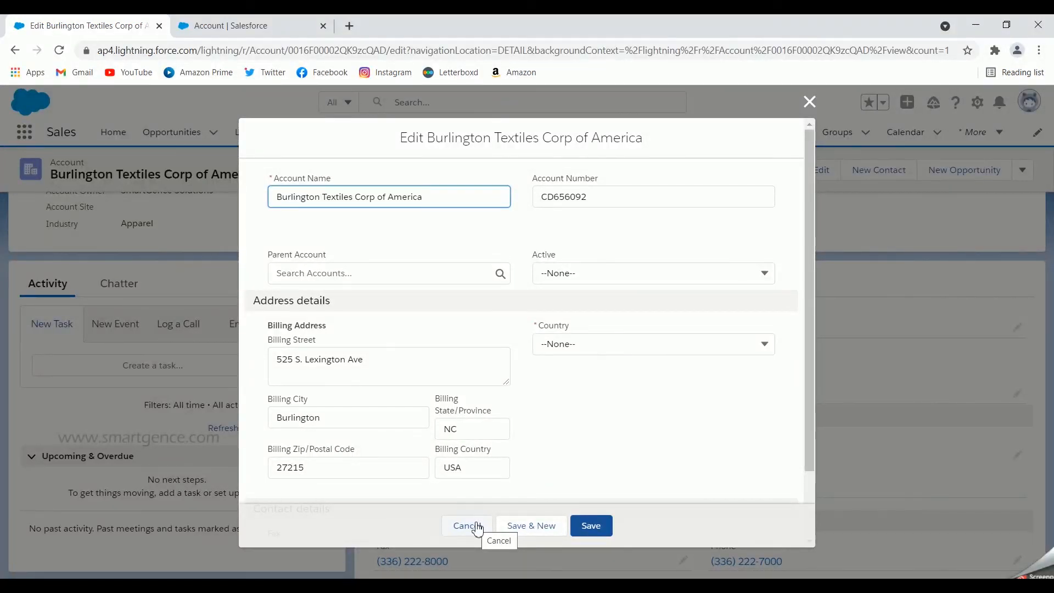
left_click(474, 525)
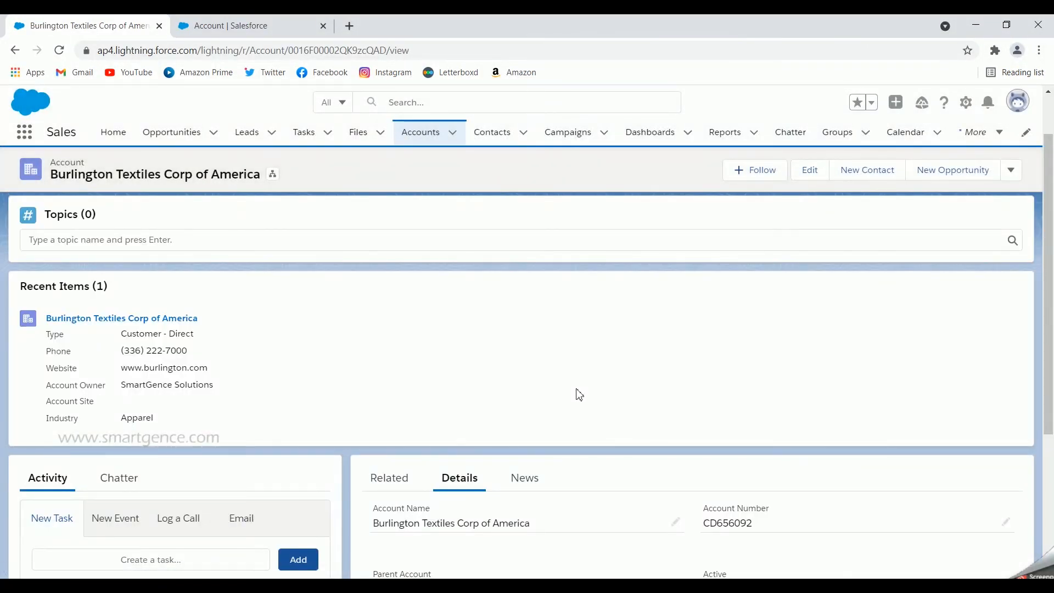